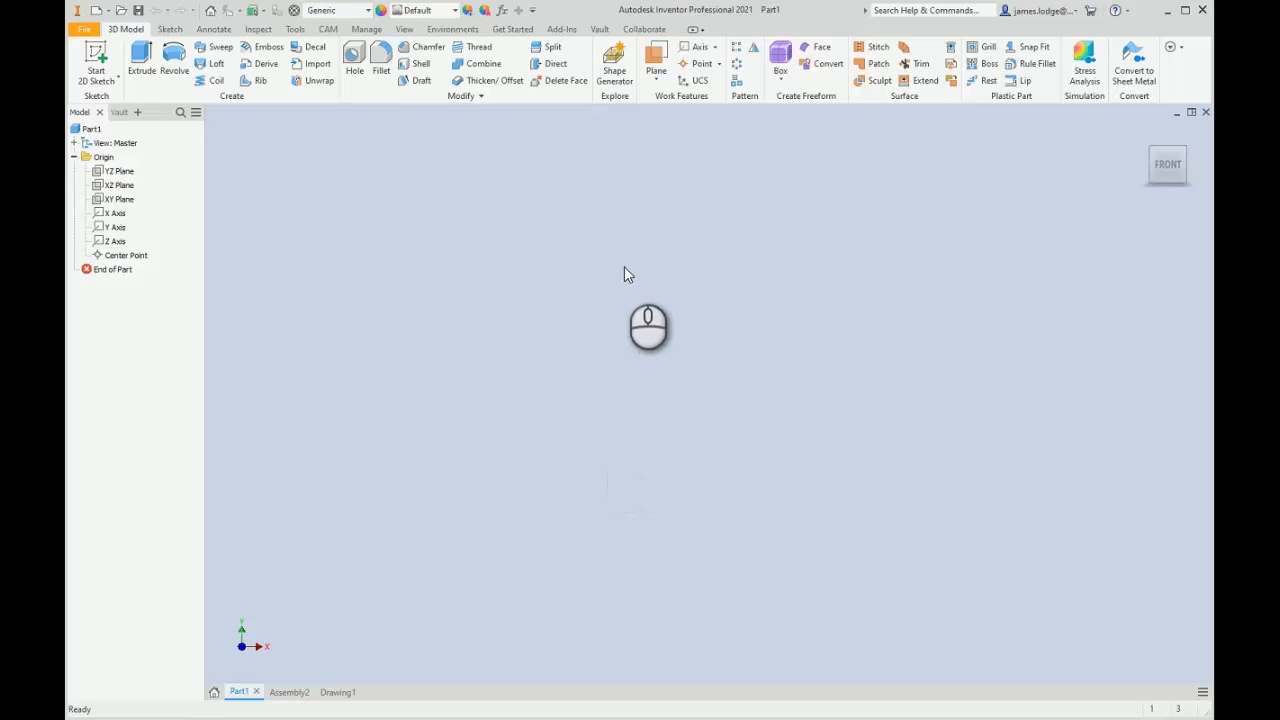
pyautogui.click(718, 362)
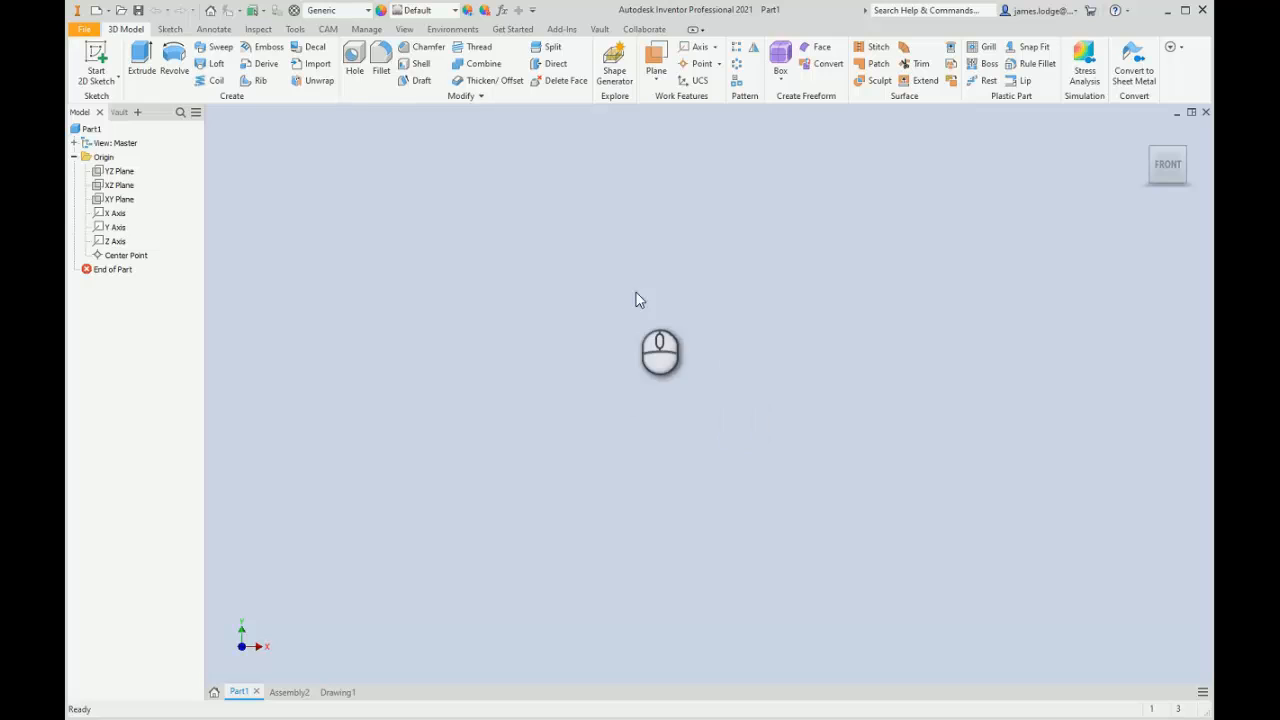
pyautogui.rightClick(666, 254)
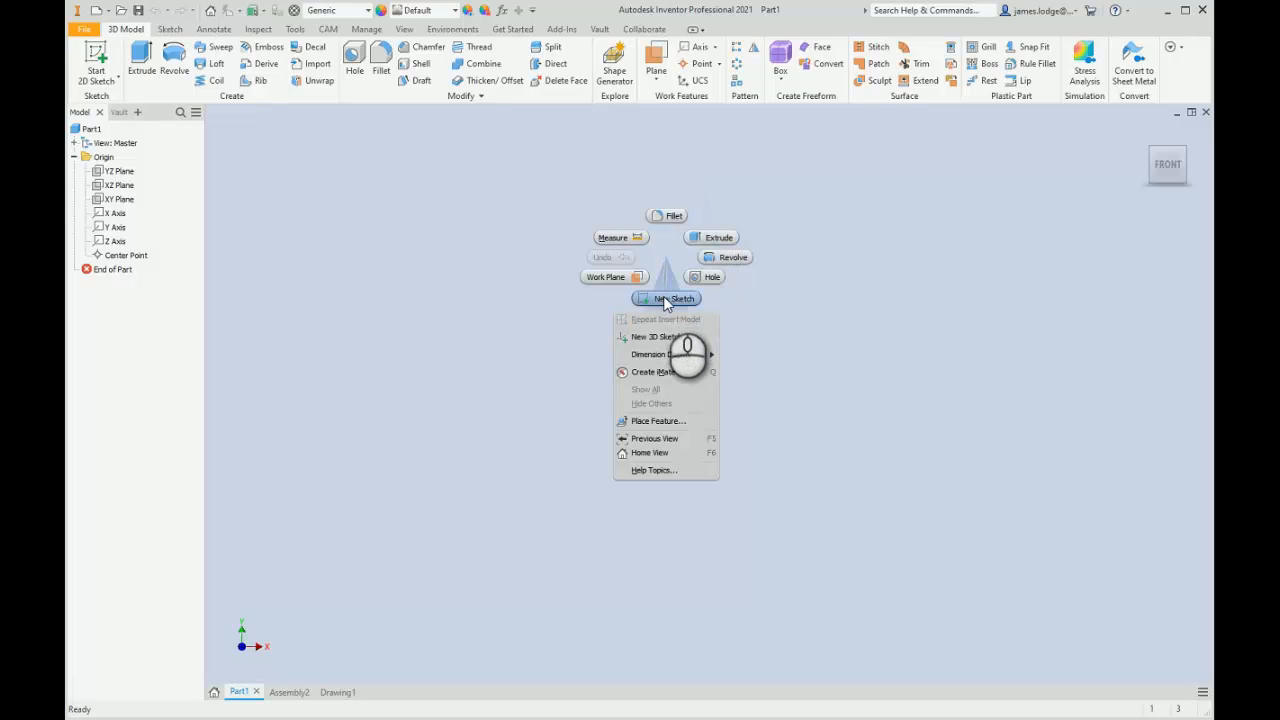
pyautogui.click(839, 370)
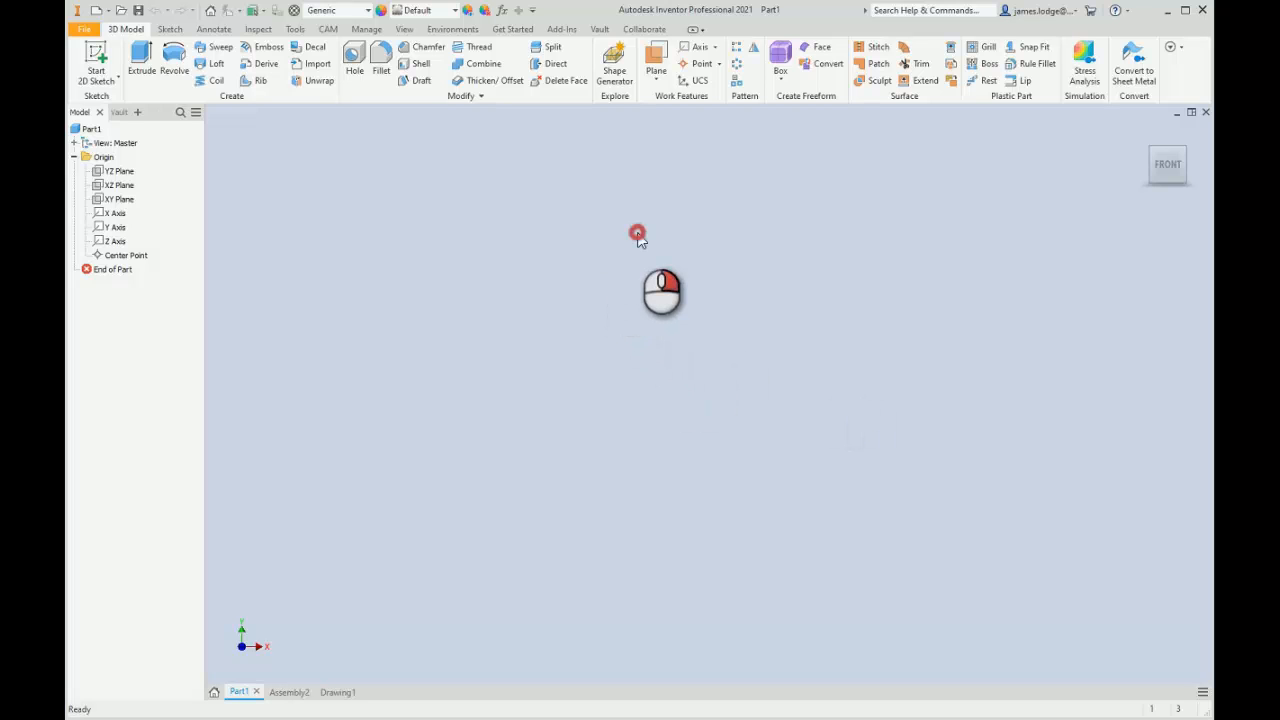
# Create a new 2D sketch on the XY plane.
pyautogui.moveTo(637, 234); pyautogui.dragTo(640, 278, button='right')
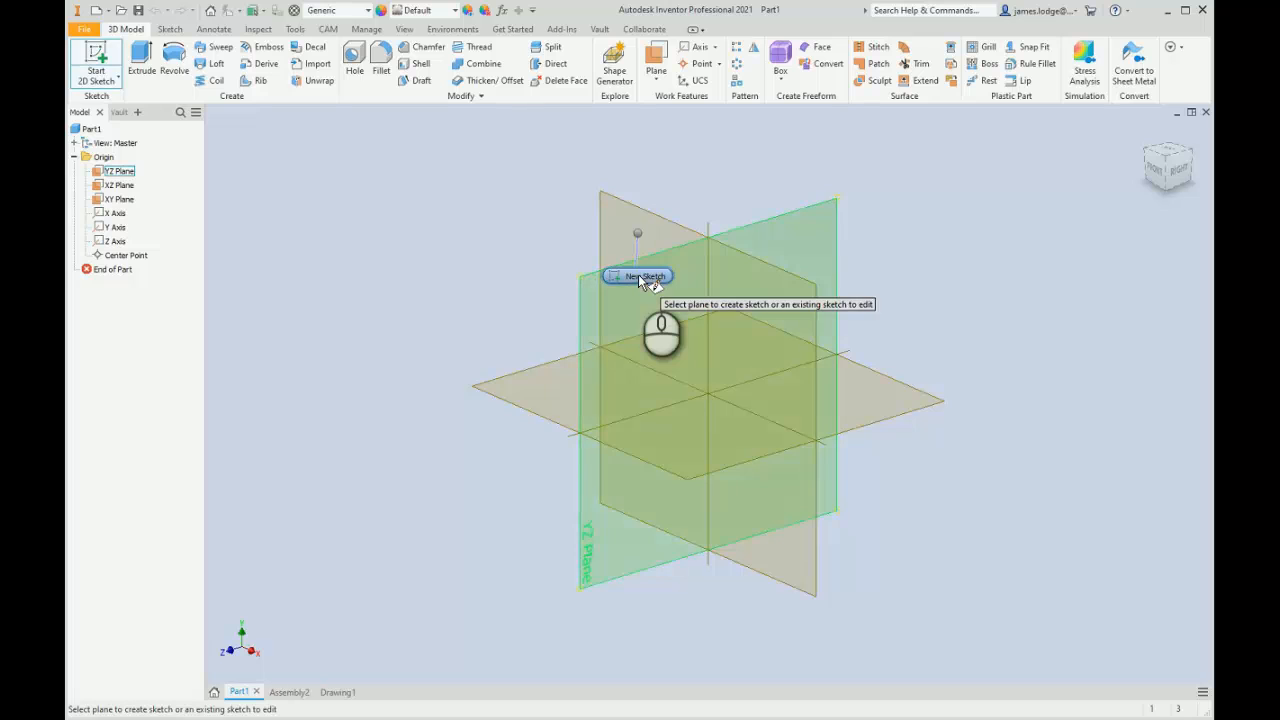
pyautogui.click(622, 214)
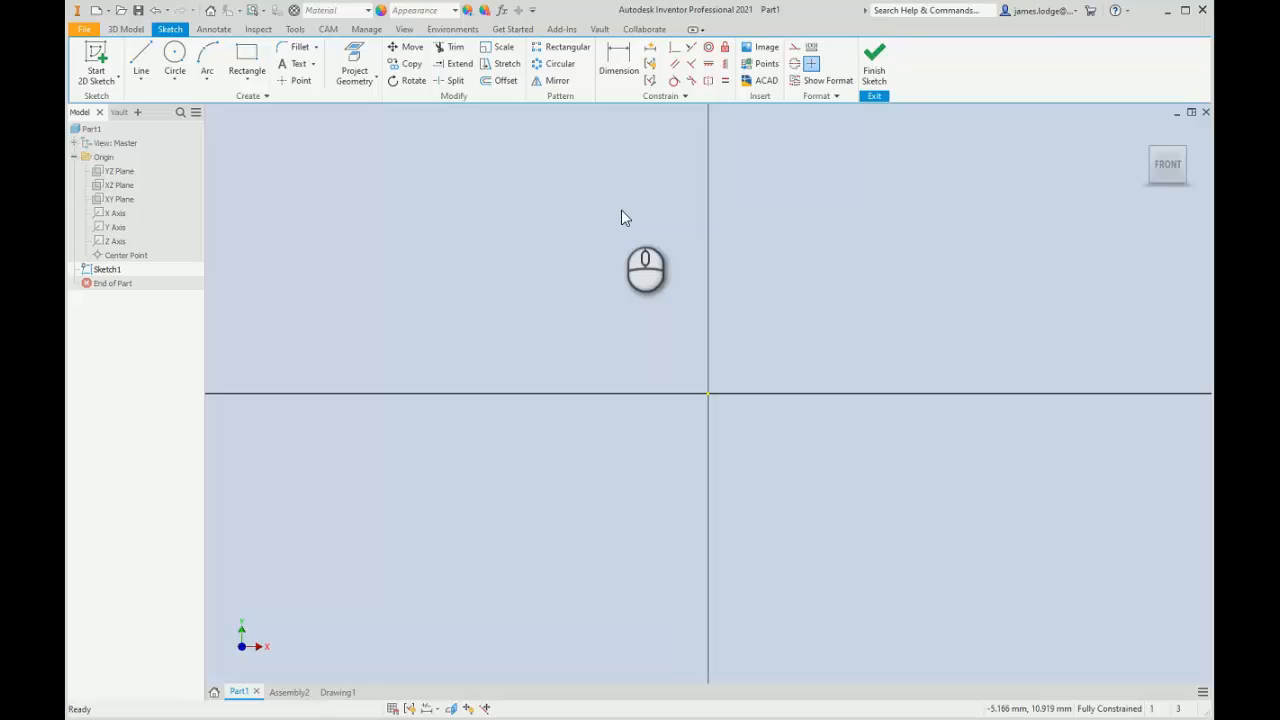
pyautogui.click(537, 249)
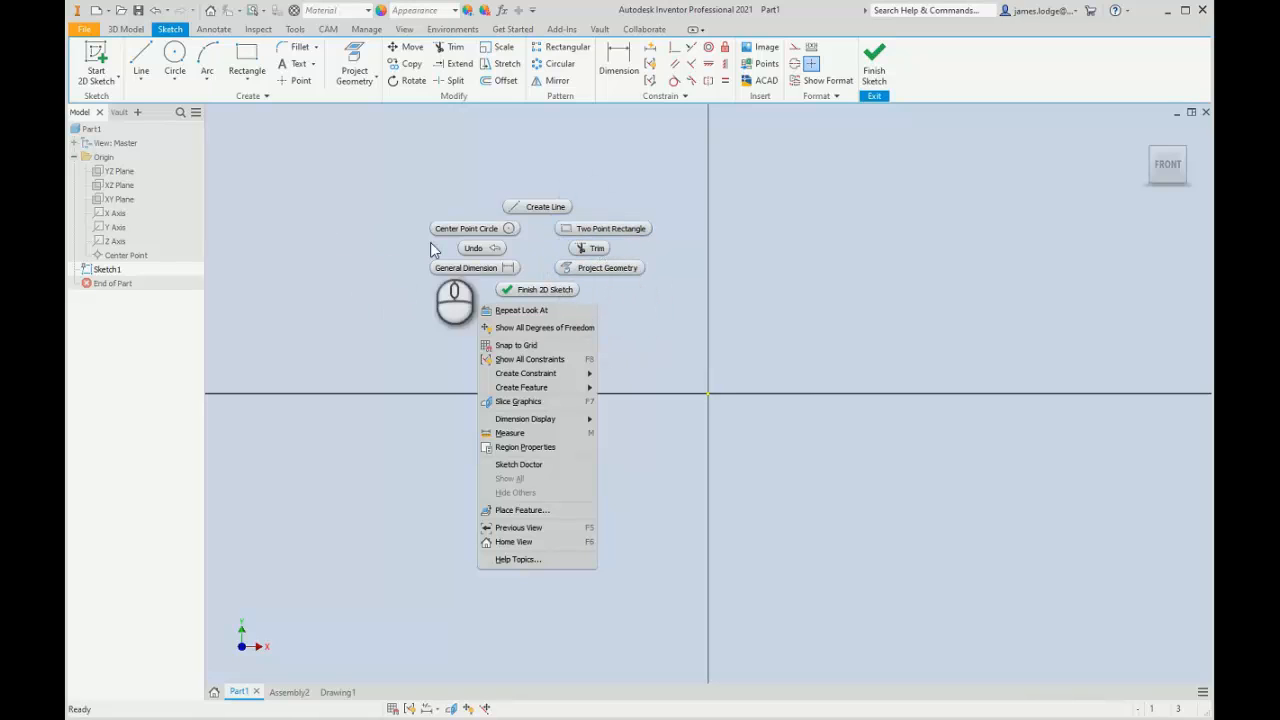
pyautogui.click(790, 309)
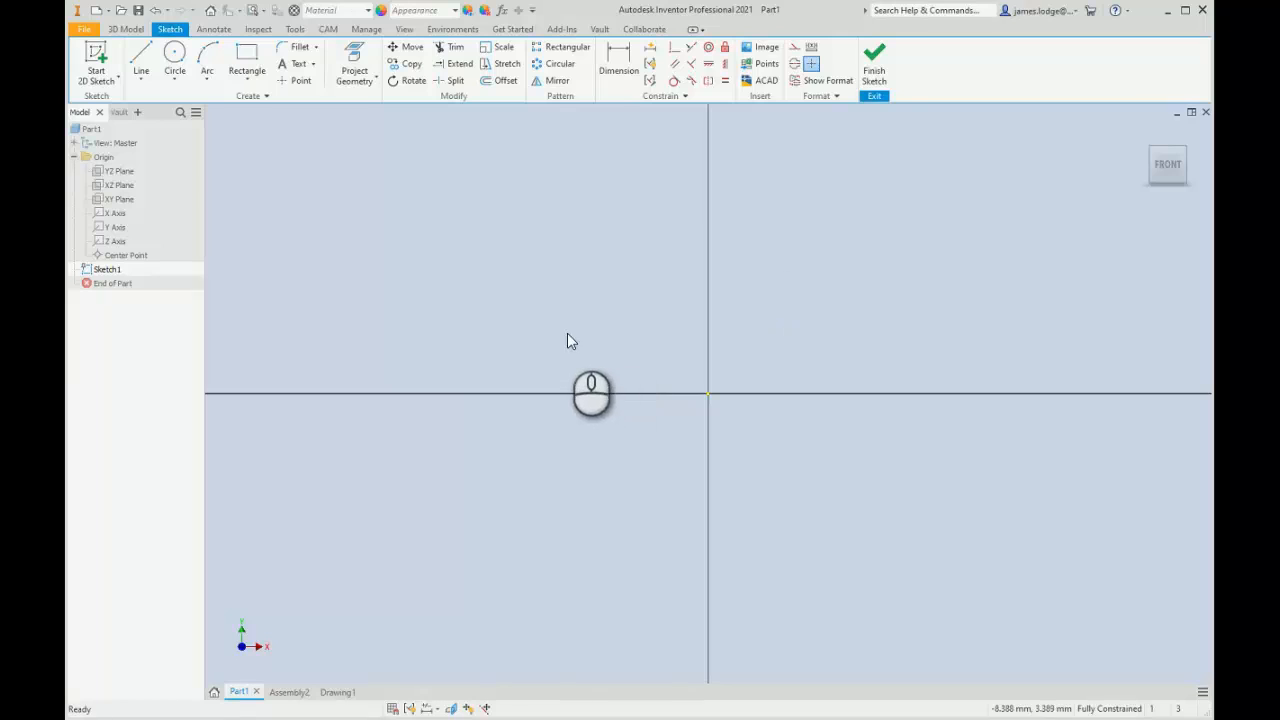
# Sketch a closed horizontal slot around the origin with the Line tool, using straight edges about 27 mm long and tangent end arcs.
pyautogui.moveTo(567, 333); pyautogui.dragTo(570, 254, button='right')
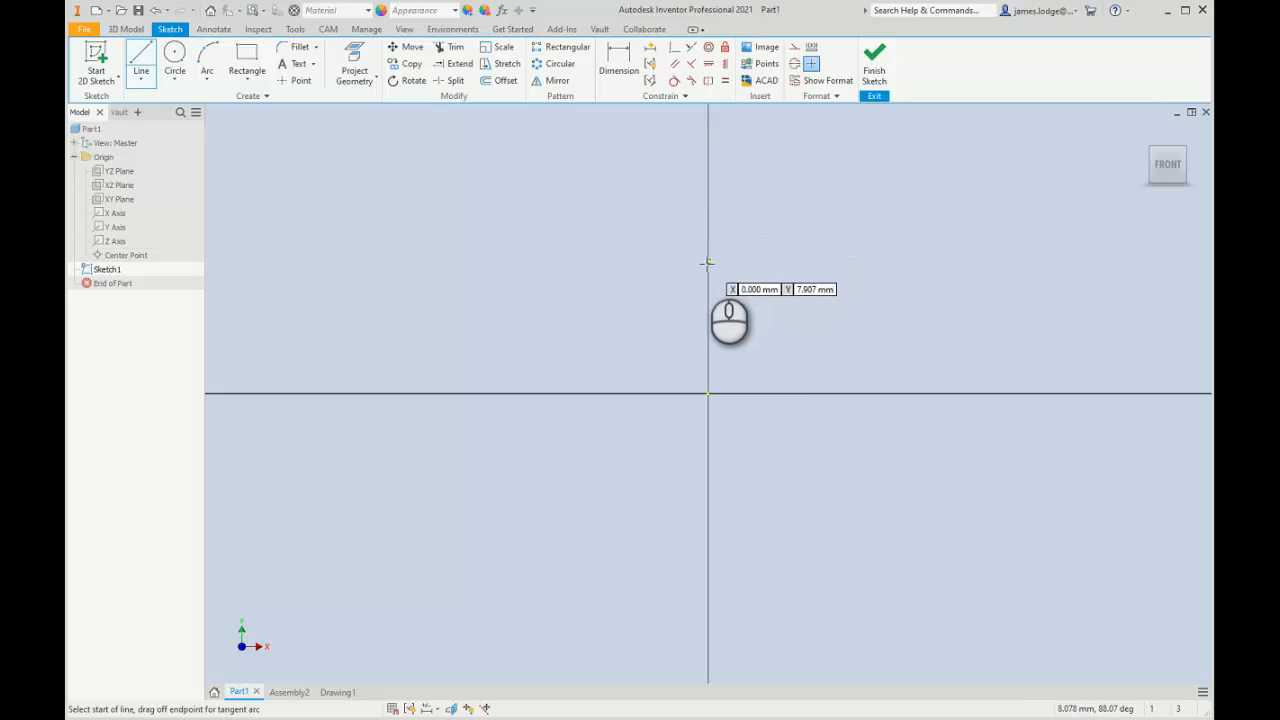
pyautogui.click(946, 263)
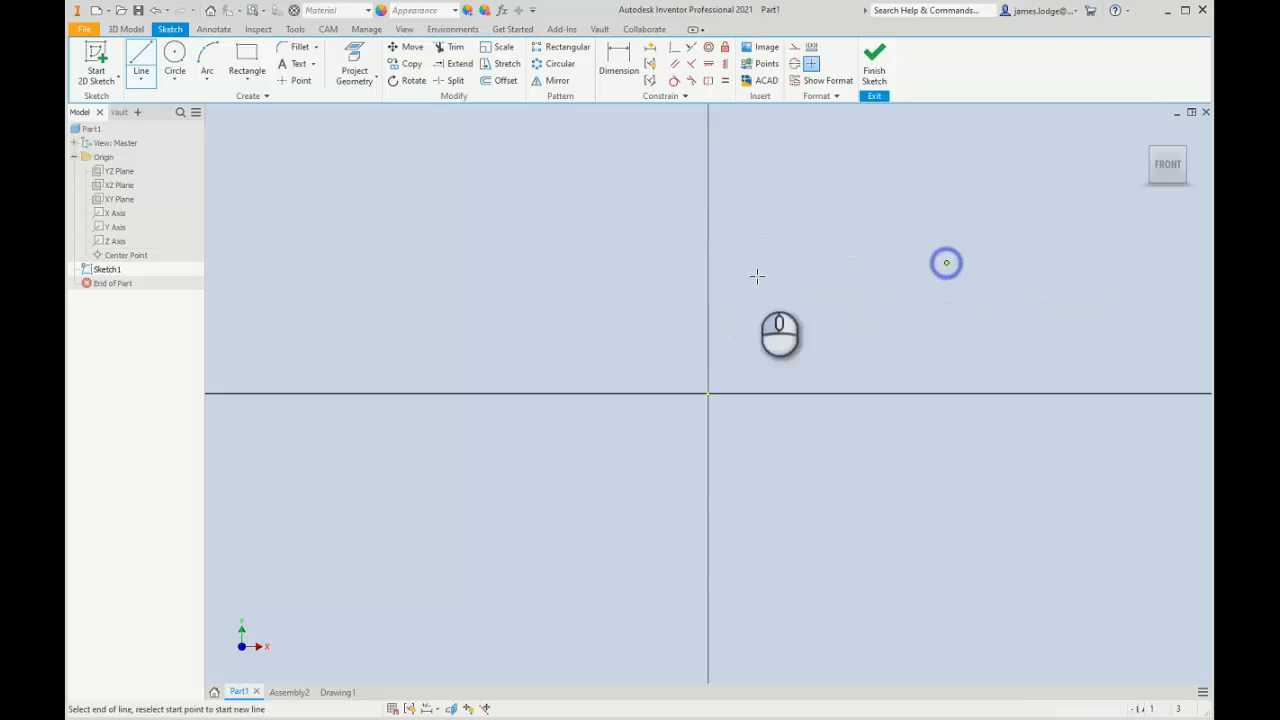
pyautogui.click(491, 262)
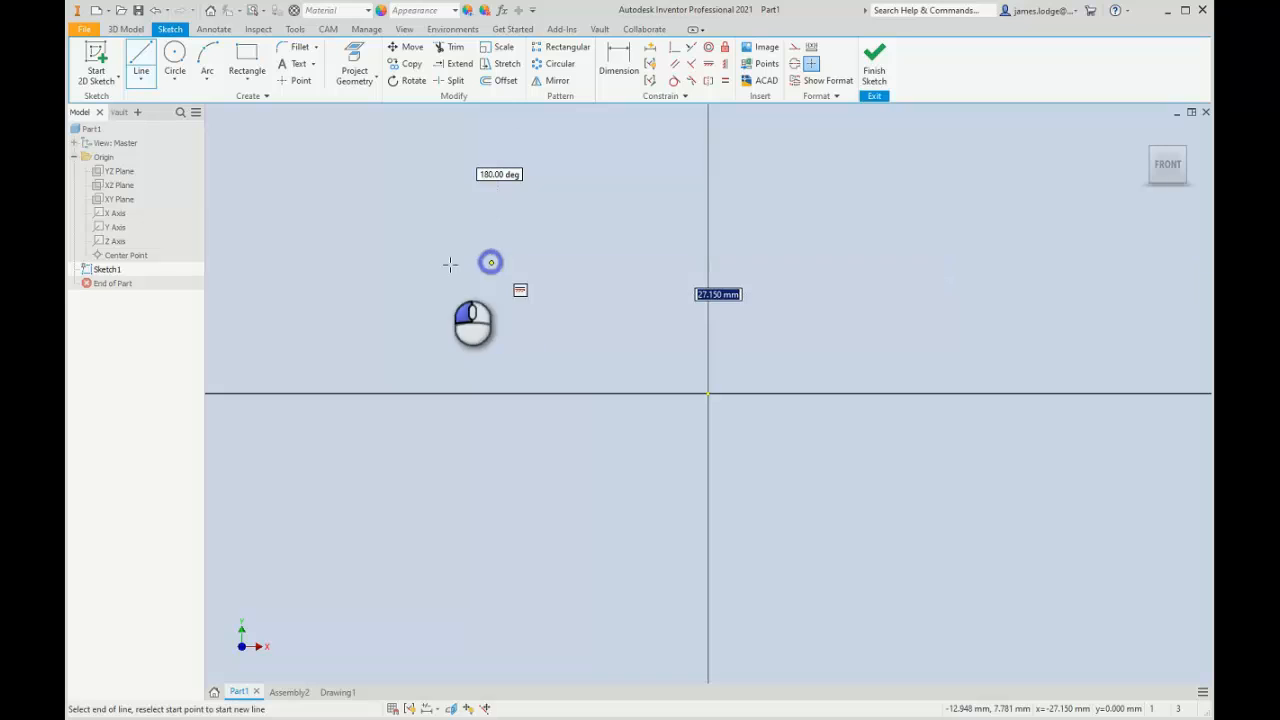
pyautogui.moveTo(491, 262); pyautogui.dragTo(492, 551)
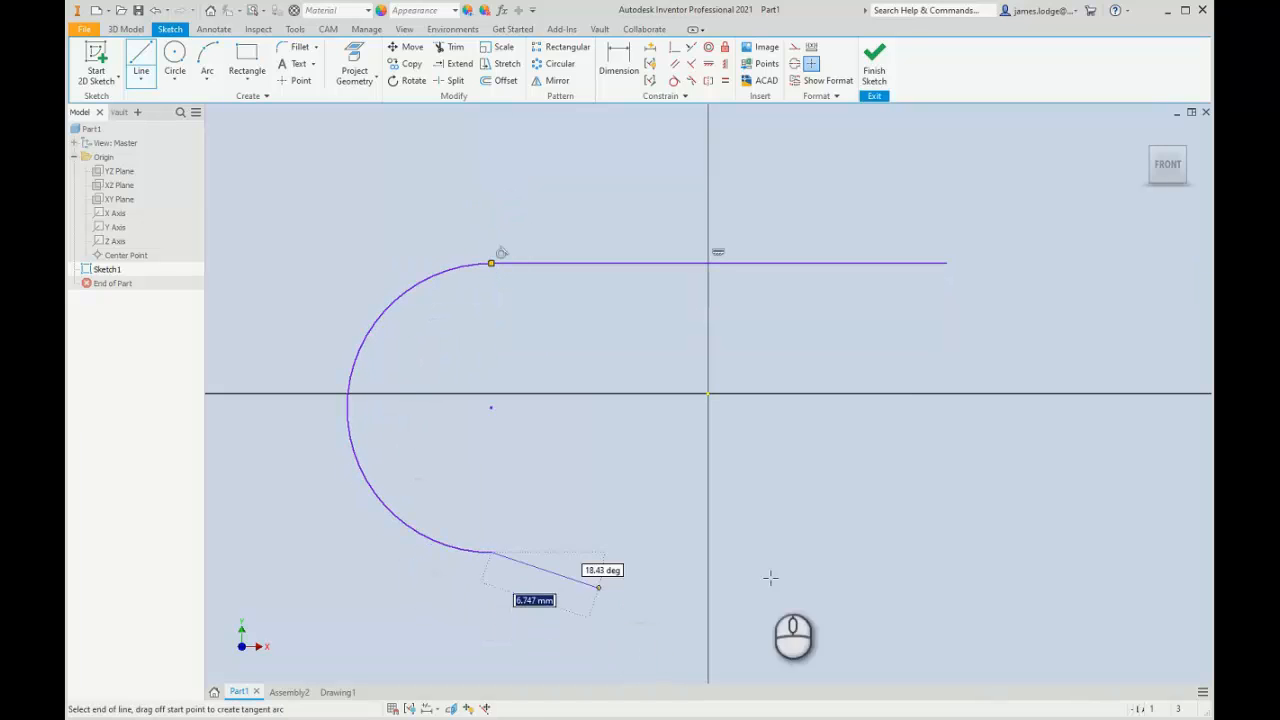
pyautogui.click(947, 551)
pyautogui.moveTo(947, 551); pyautogui.dragTo(947, 263)
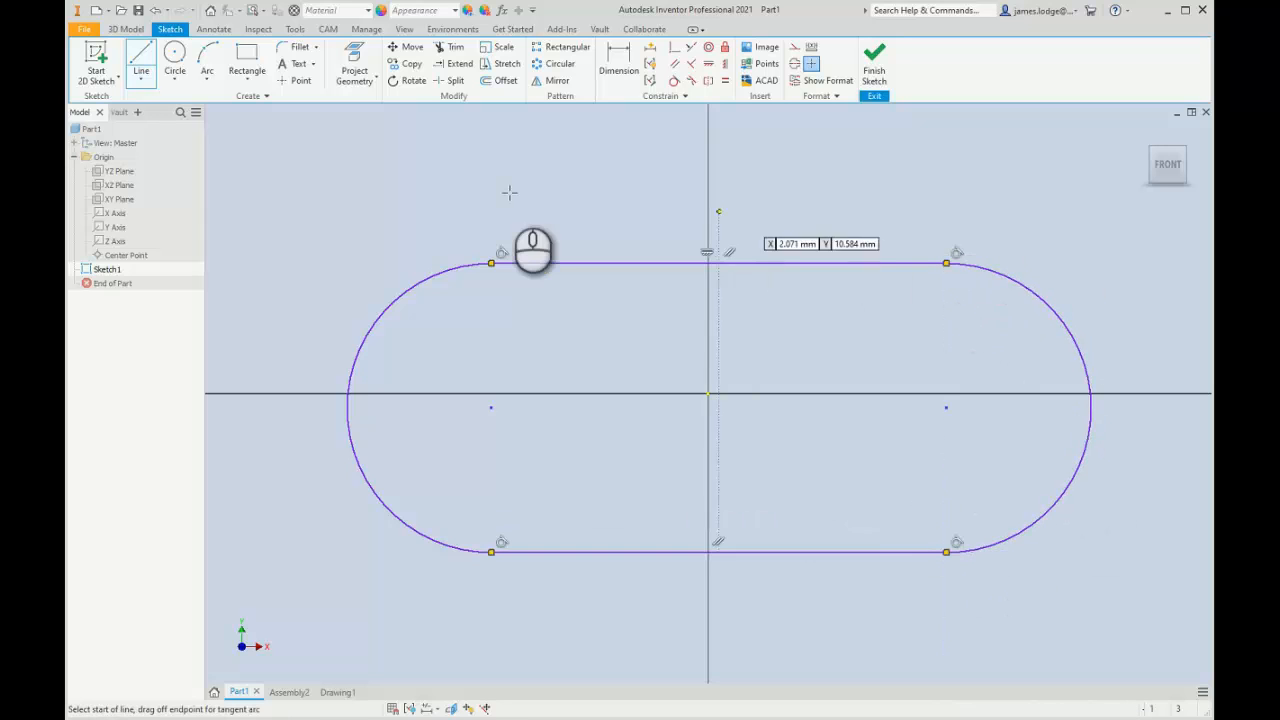
pyautogui.rightClick(505, 192)
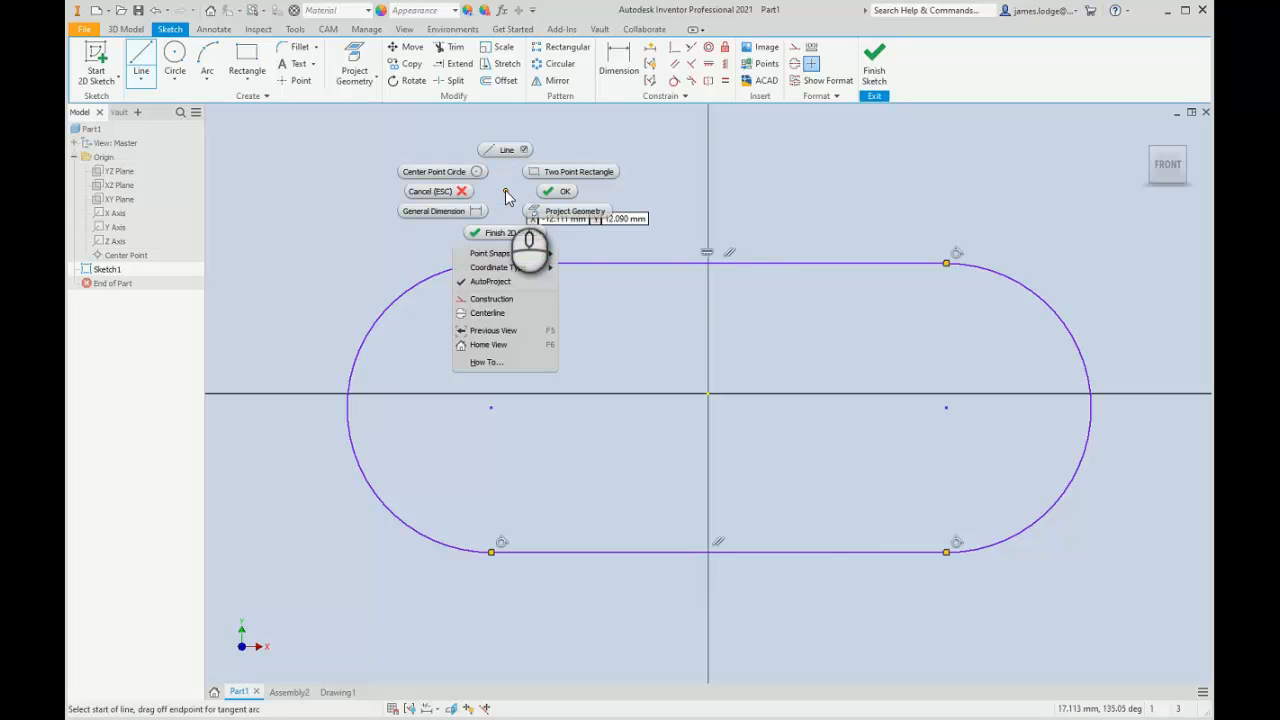
pyautogui.click(505, 190)
pyautogui.click(450, 192)
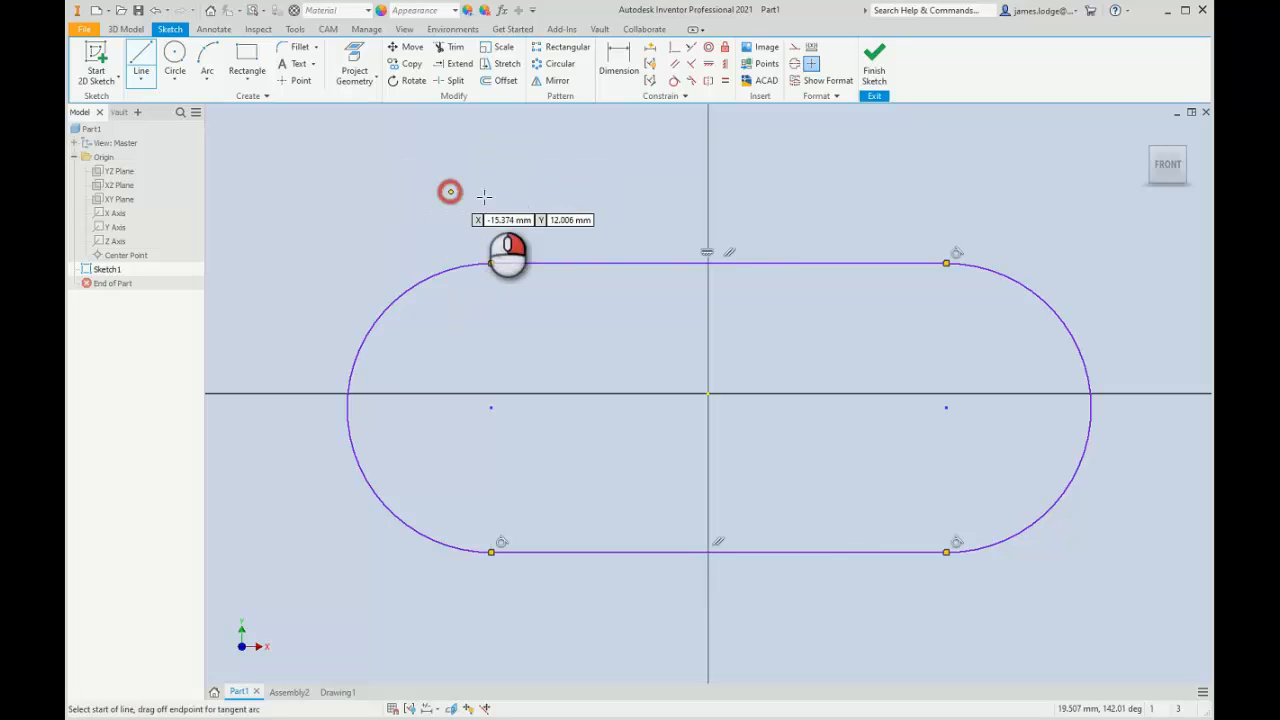
pyautogui.rightClick(557, 203)
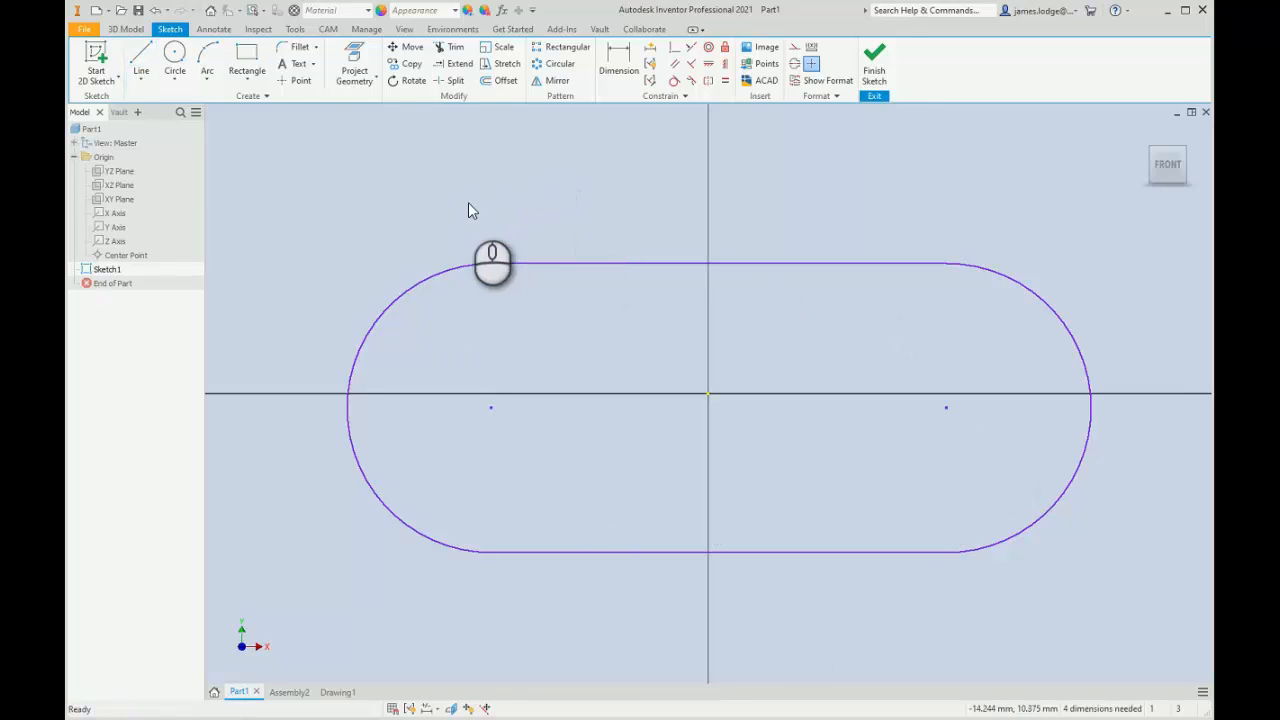
pyautogui.rightClick(580, 170)
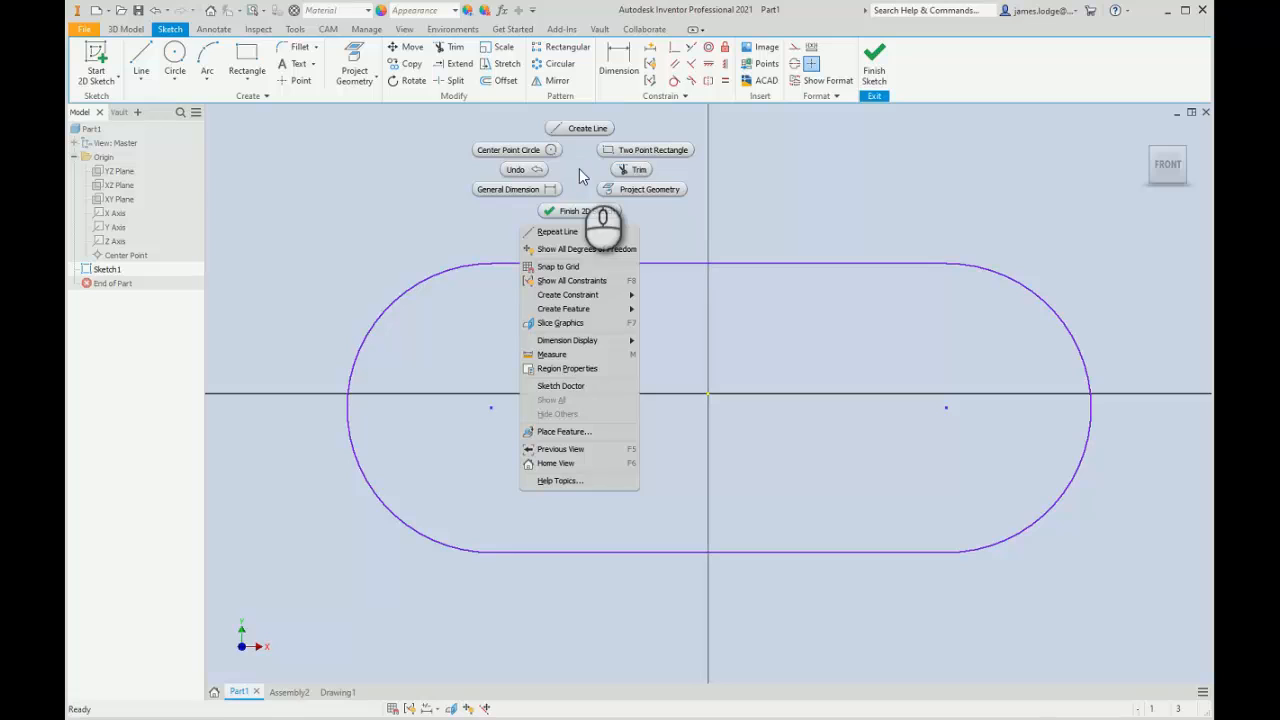
pyautogui.click(834, 203)
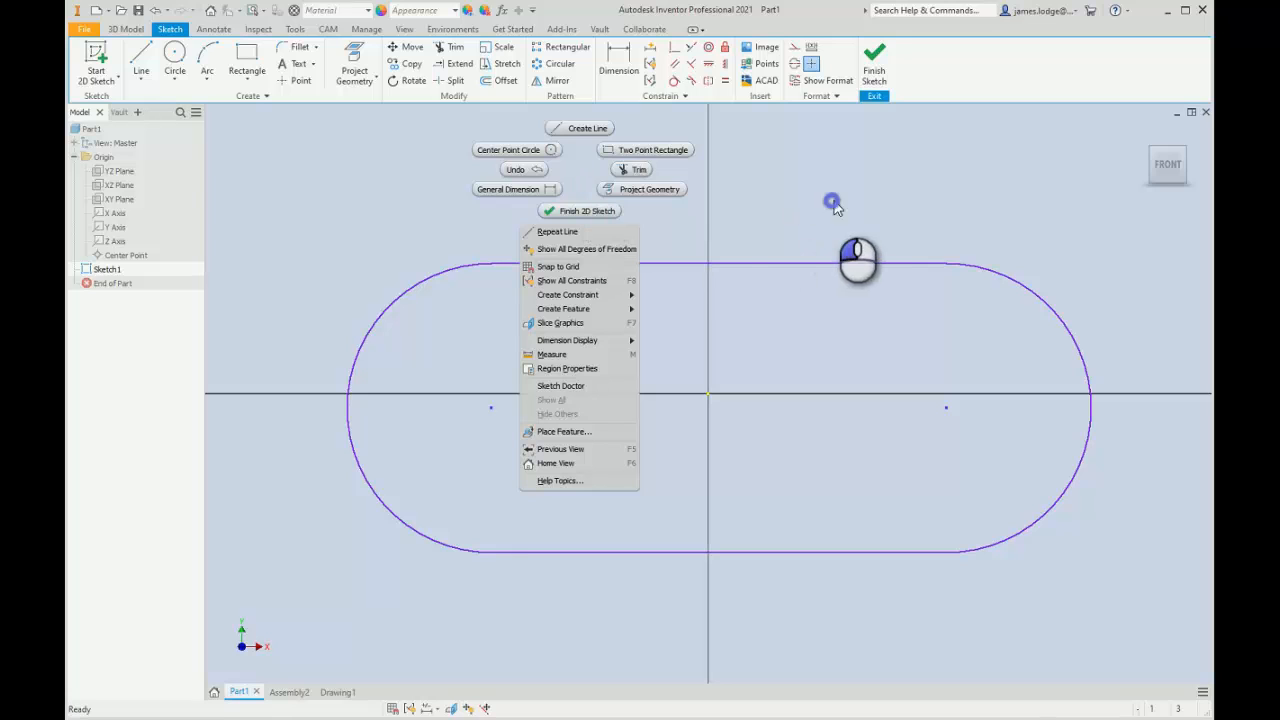
# Project the YZ and XZ origin planes into the sketch as reference lines.
pyautogui.moveTo(492, 152); pyautogui.dragTo(592, 218, button='right')
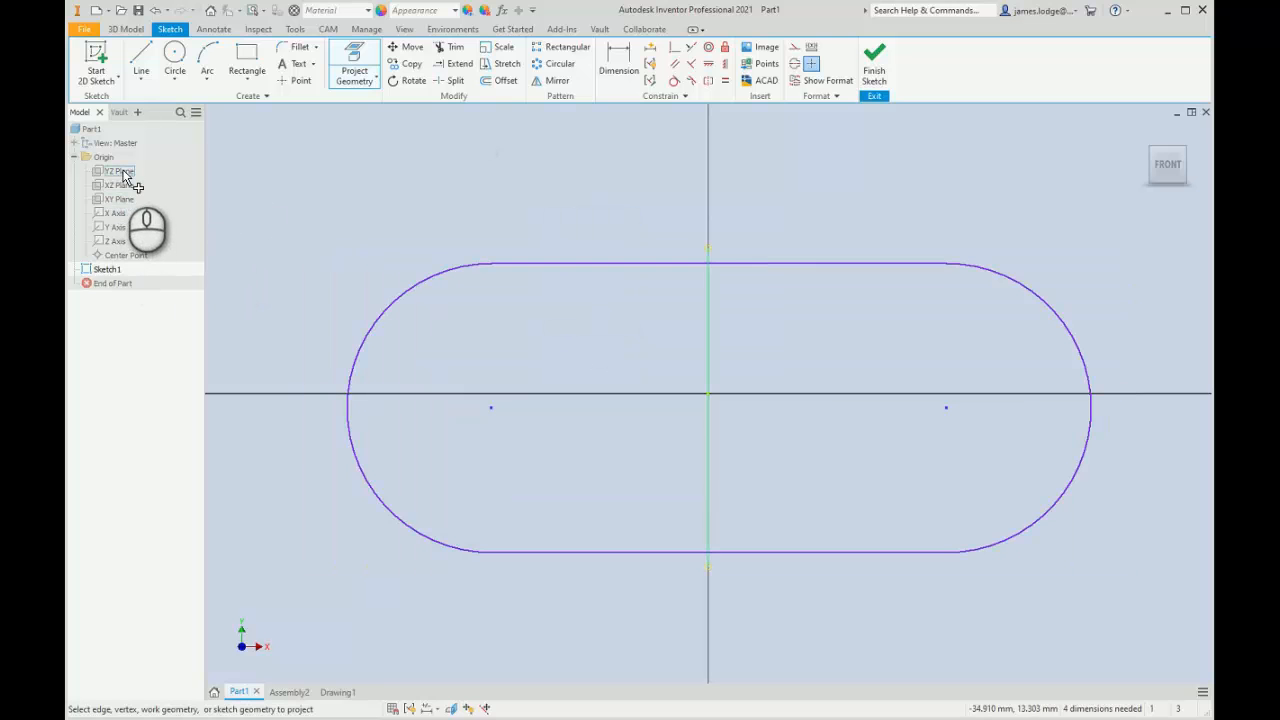
pyautogui.click(118, 171)
pyautogui.click(118, 186)
pyautogui.rightClick(508, 203)
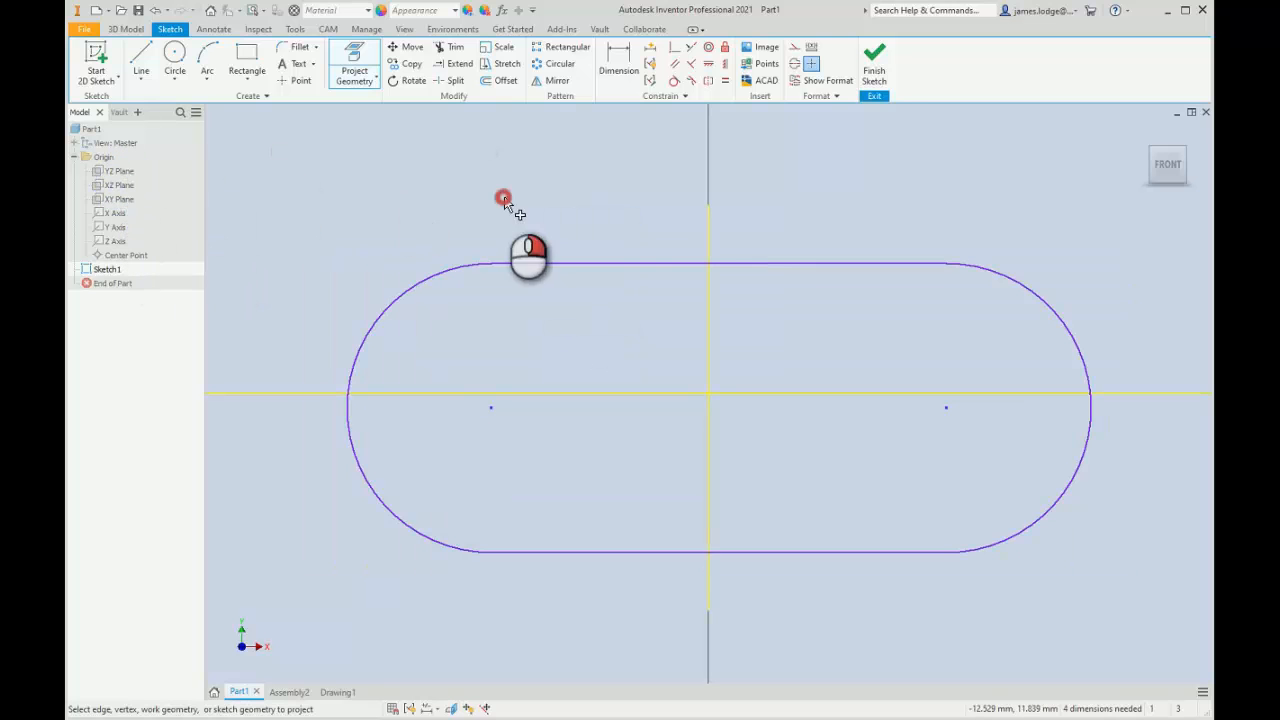
pyautogui.click(548, 196)
# Convert the two projected plane lines to construction geometry.
pyautogui.moveTo(818, 453); pyautogui.dragTo(662, 330)
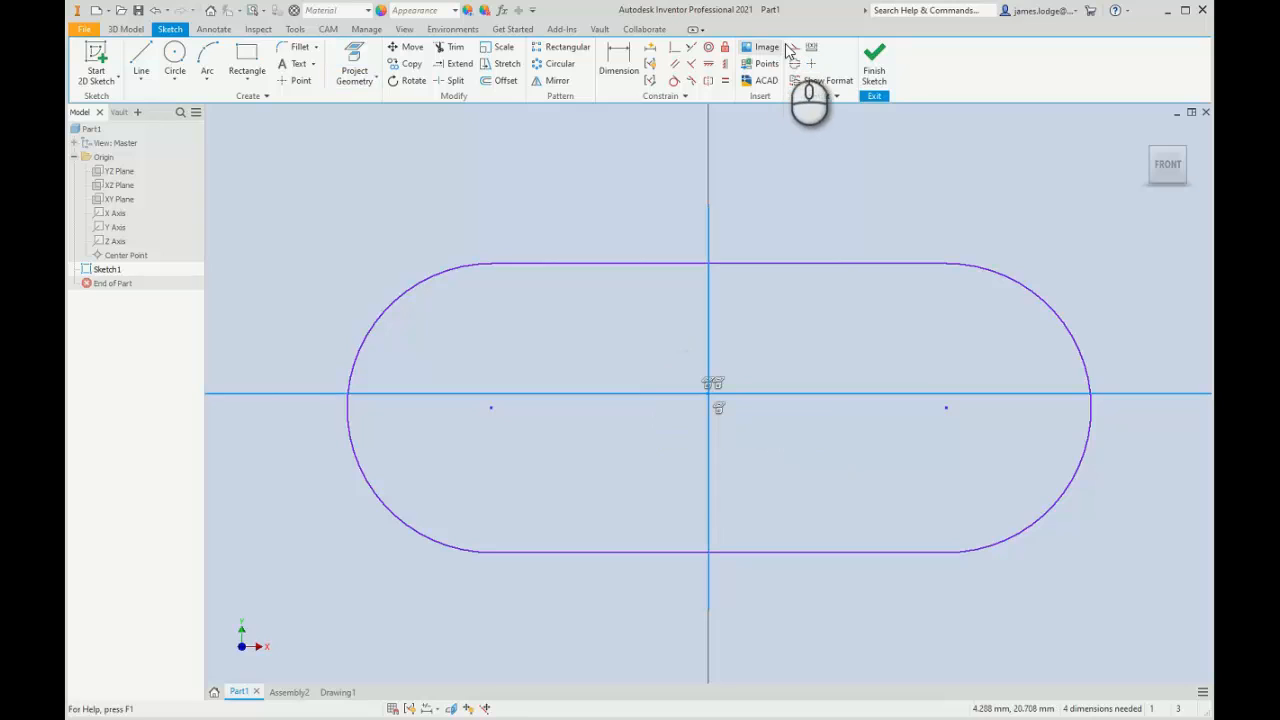
pyautogui.click(794, 47)
pyautogui.click(429, 206)
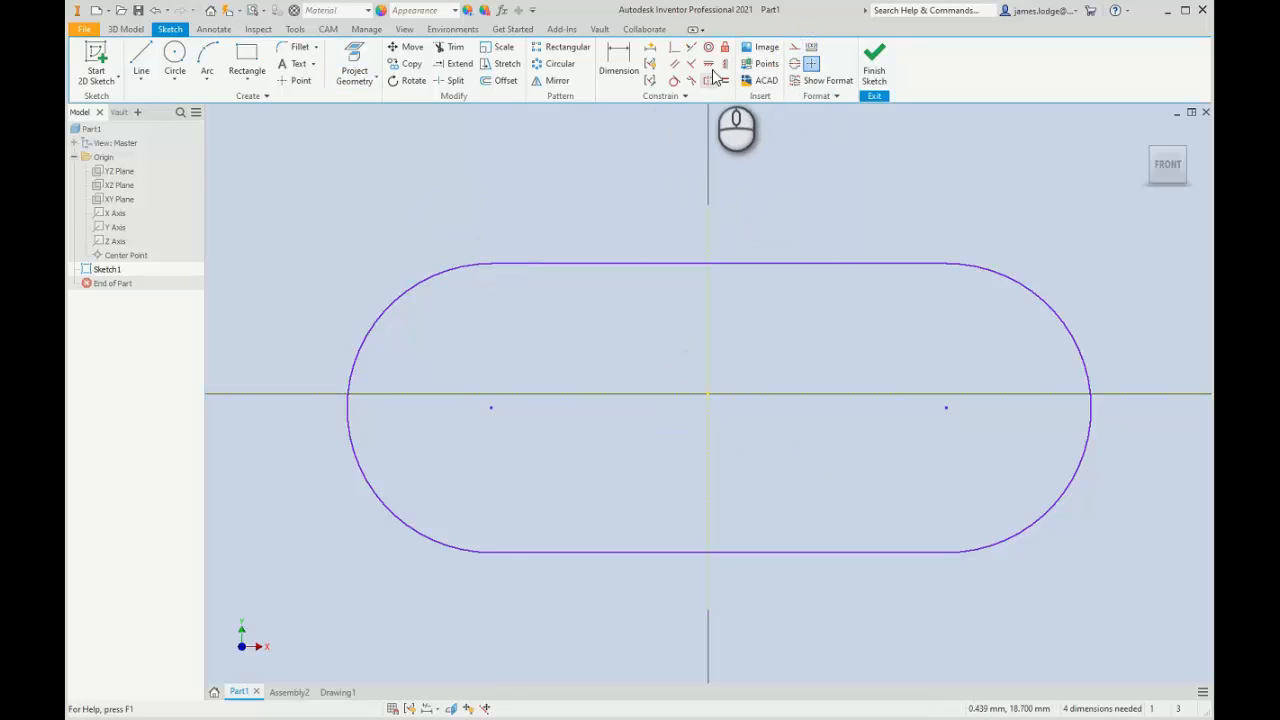
# Constrain both arc center points of the slot coincident with the horizontal projected line.
pyautogui.click(676, 48)
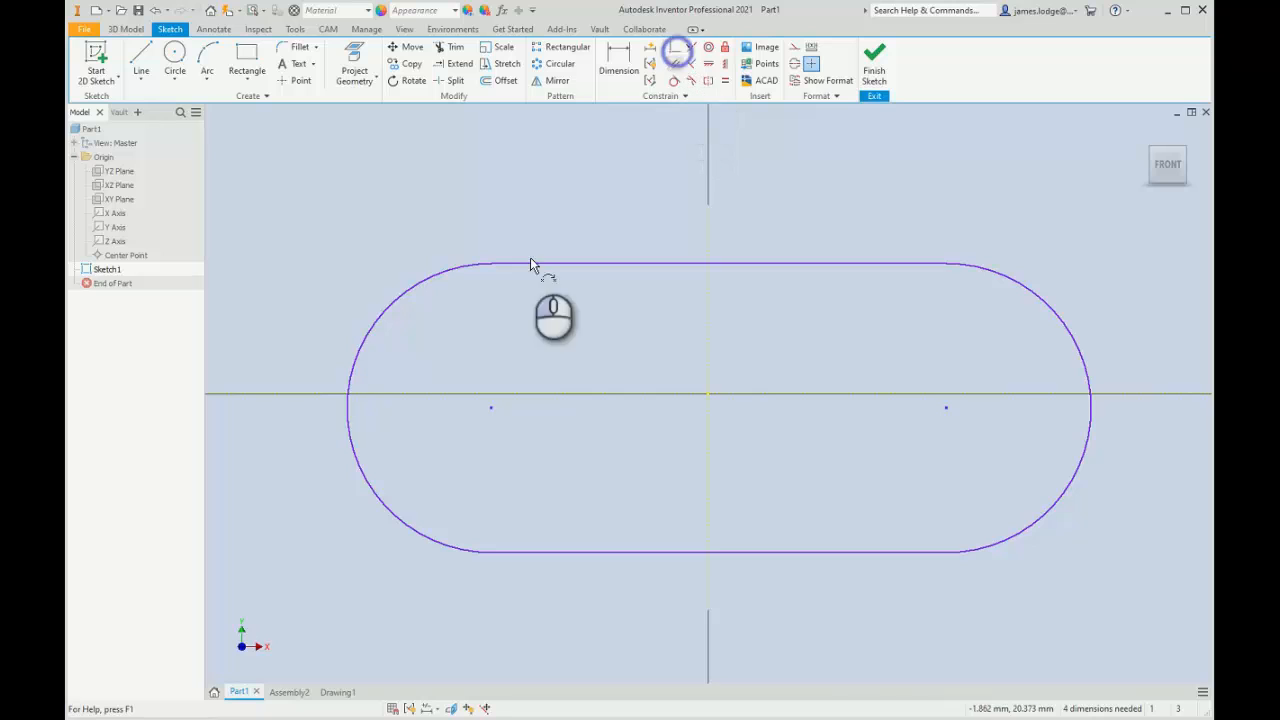
pyautogui.click(491, 409)
pyautogui.click(536, 394)
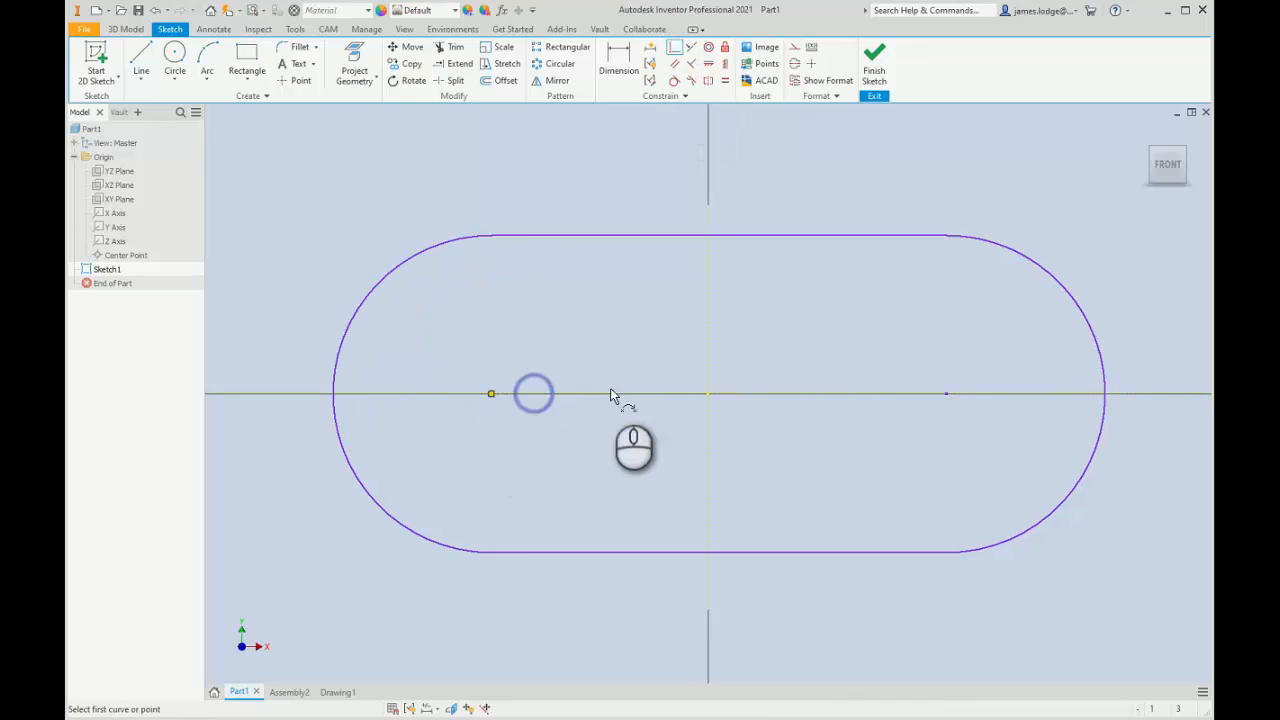
pyautogui.click(945, 393)
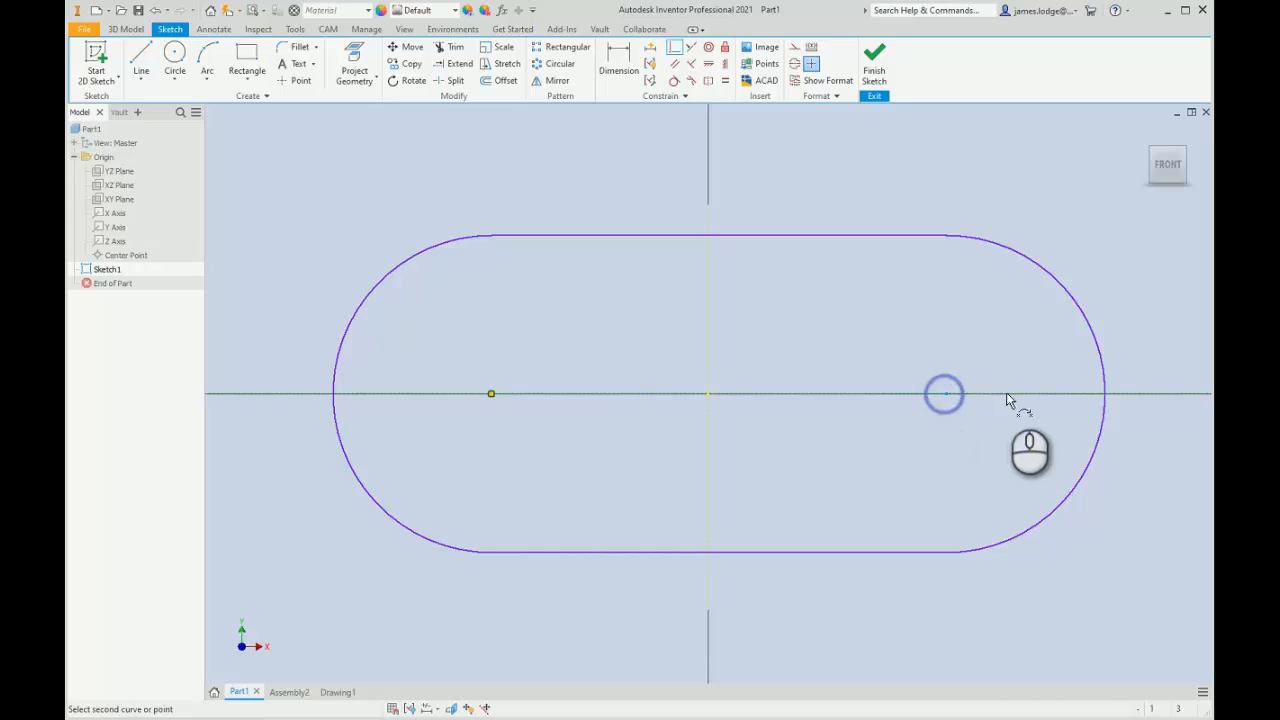
pyautogui.click(1006, 392)
pyautogui.click(376, 135)
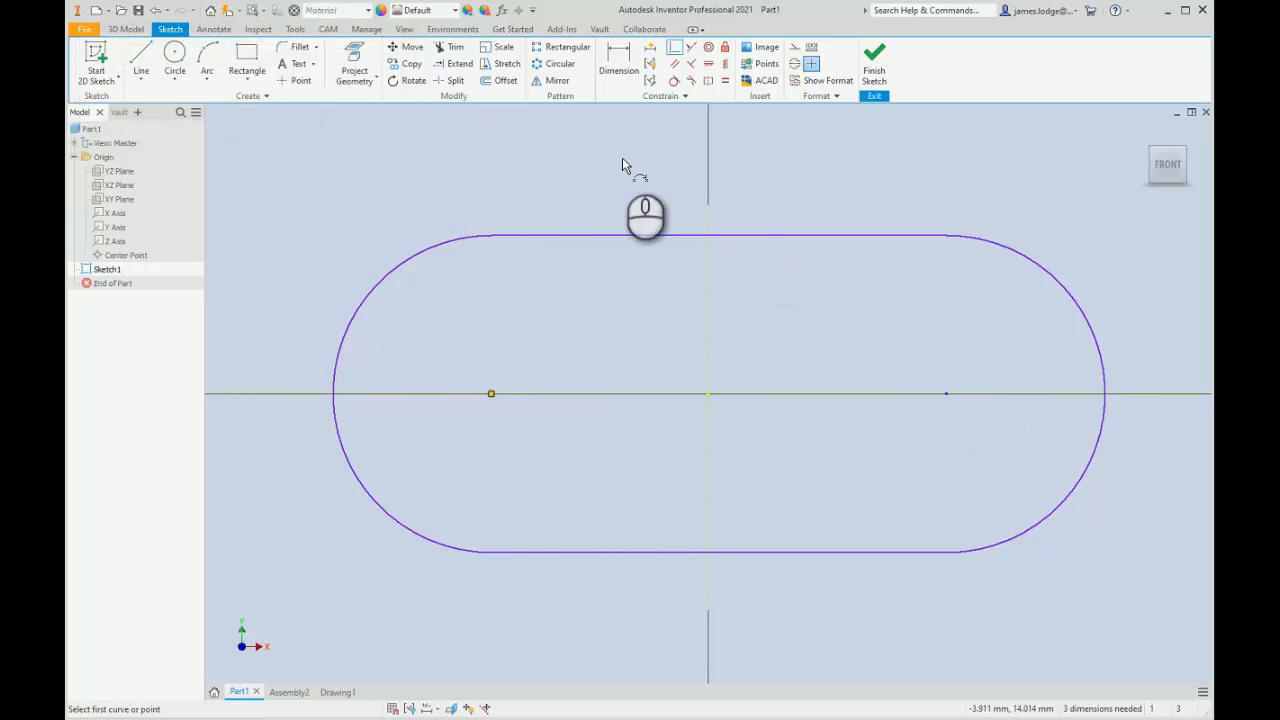
pyautogui.moveTo(600, 160); pyautogui.dragTo(669, 147, button='right')
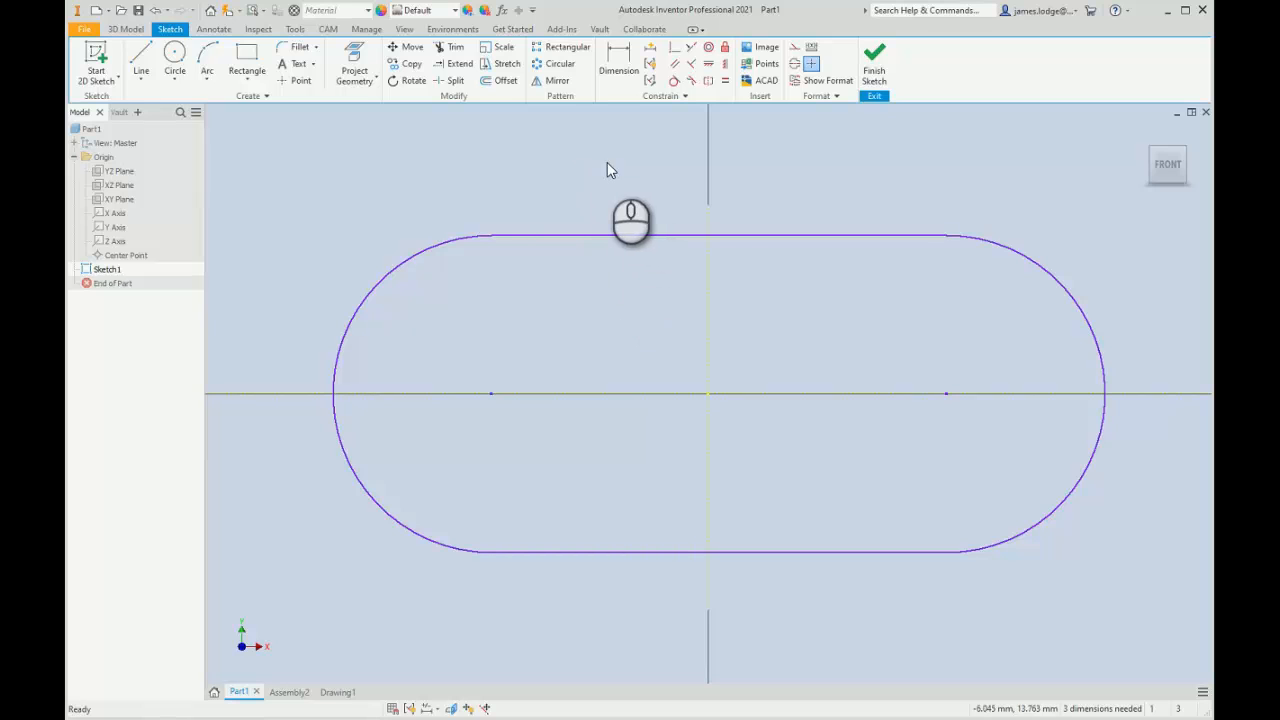
# Make the slot's two arc center points symmetric about the vertical projected line.
pyautogui.click(710, 83)
pyautogui.click(493, 391)
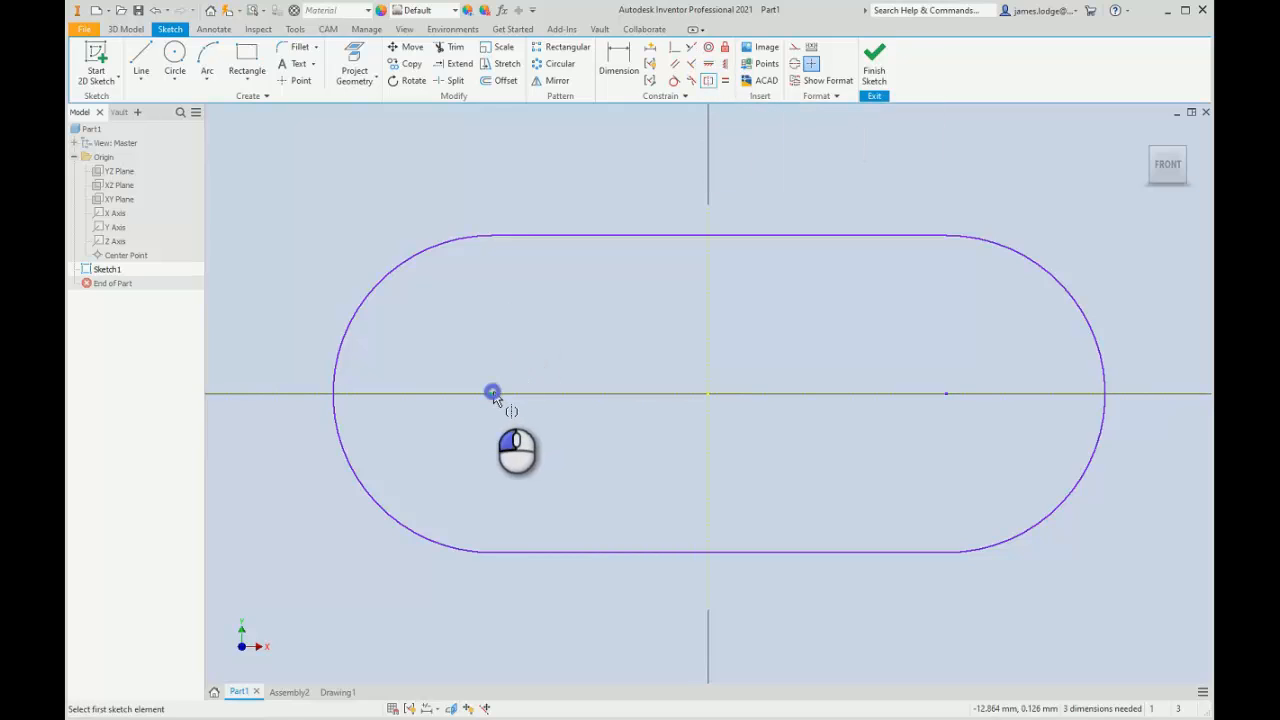
pyautogui.click(948, 392)
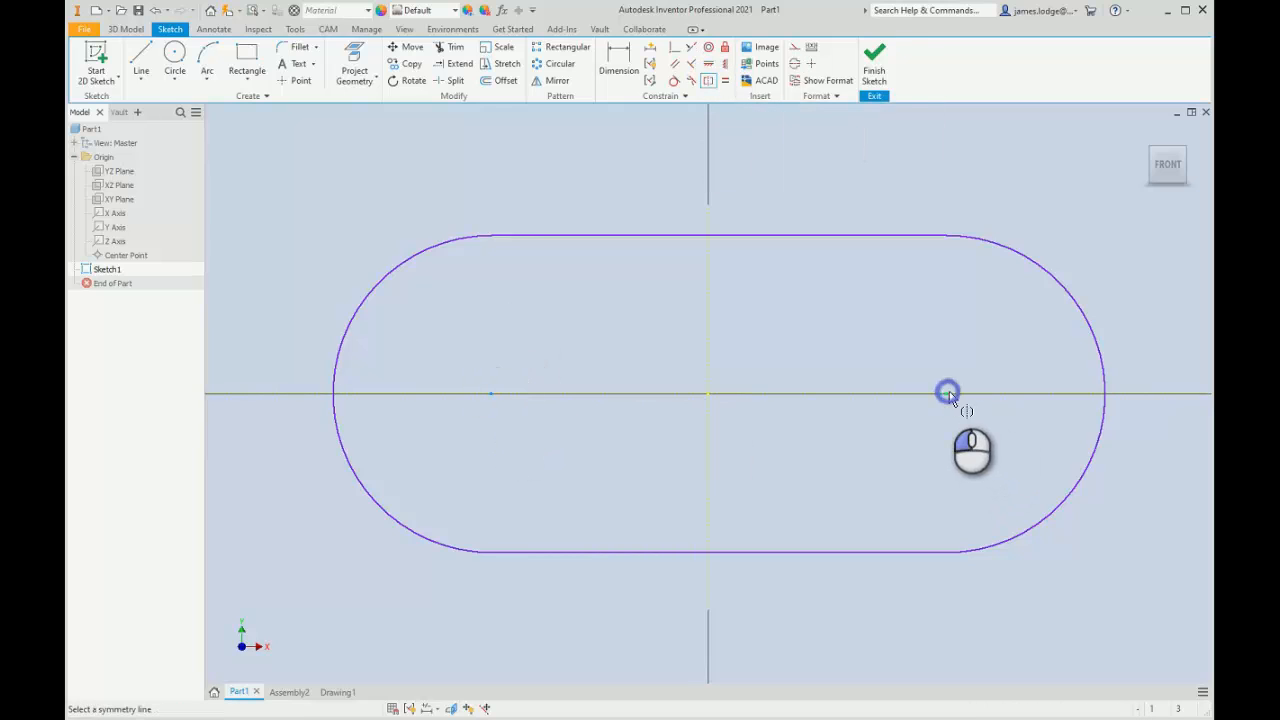
pyautogui.click(708, 348)
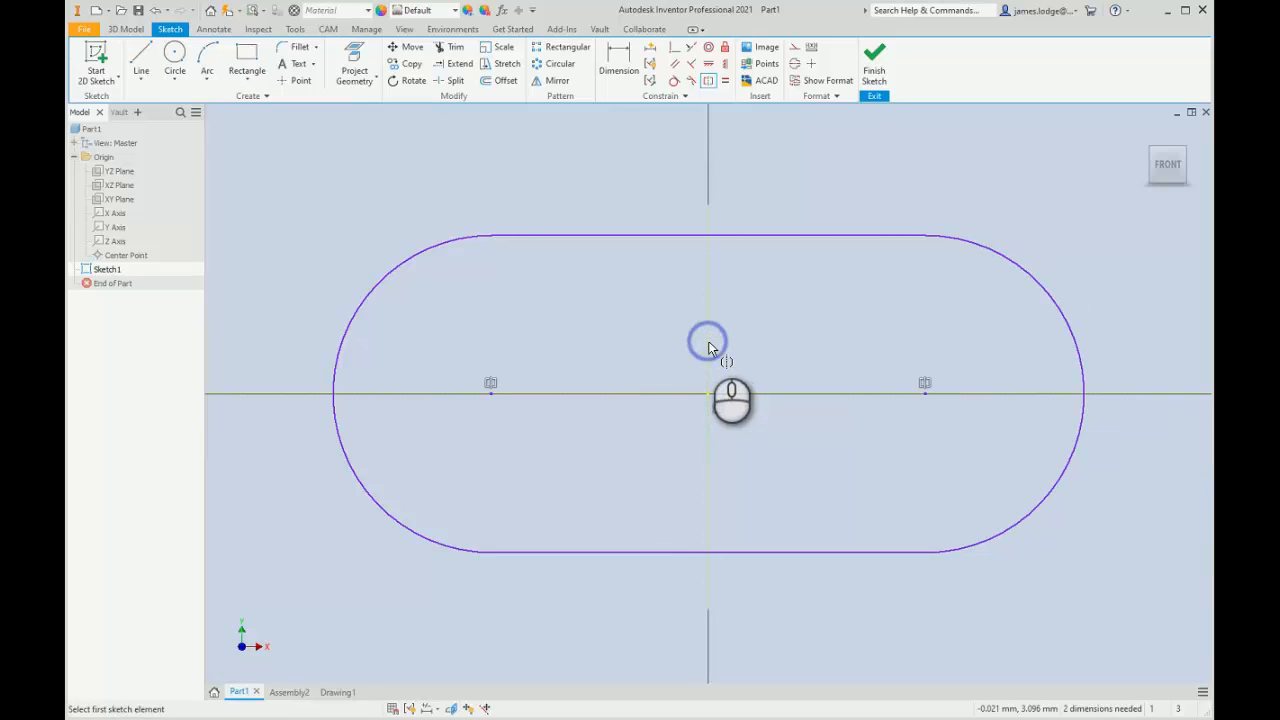
pyautogui.rightClick(869, 327)
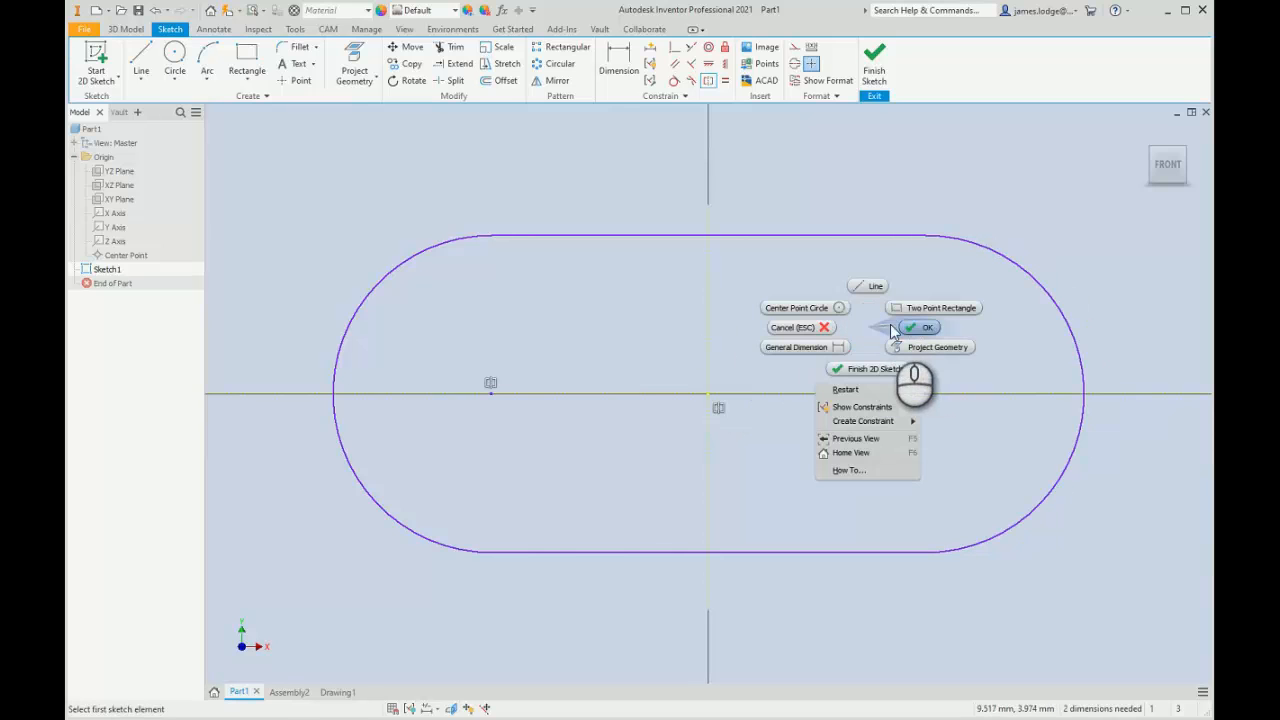
pyautogui.click(918, 328)
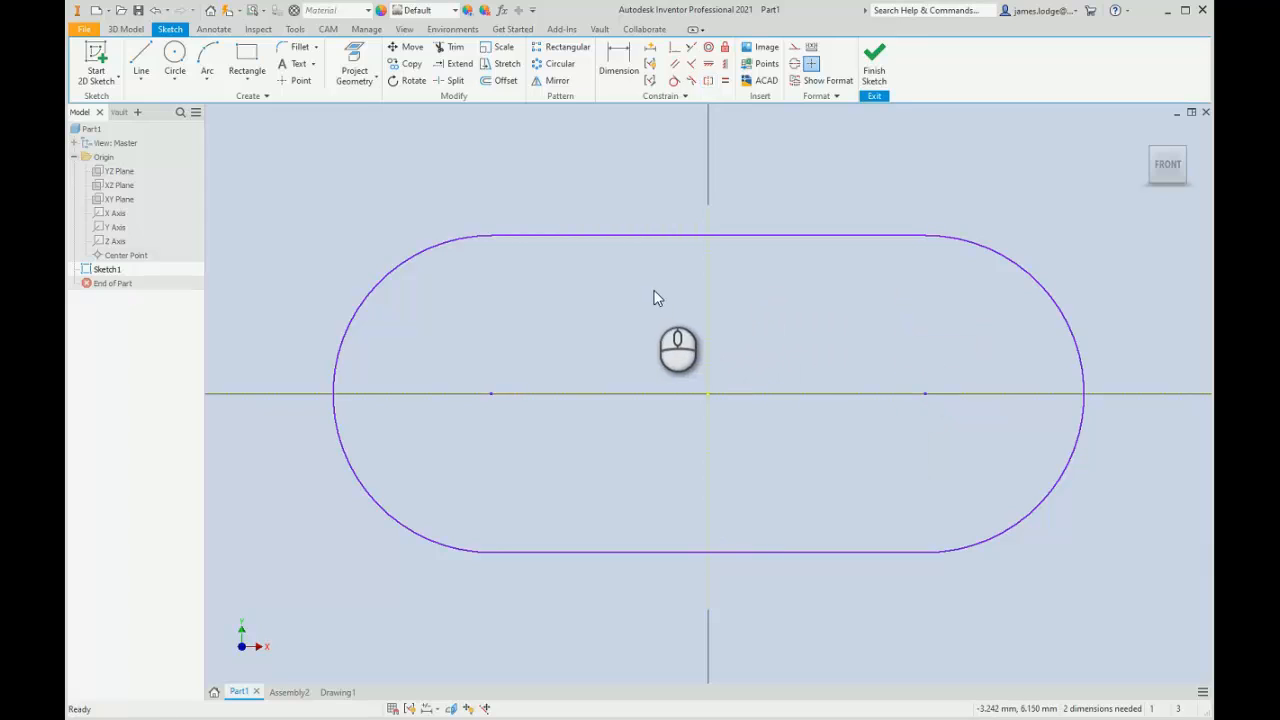
# Dimension the distance between the slot's two arc center points as 30 mm.
pyautogui.moveTo(658, 276); pyautogui.dragTo(579, 337, button='right')
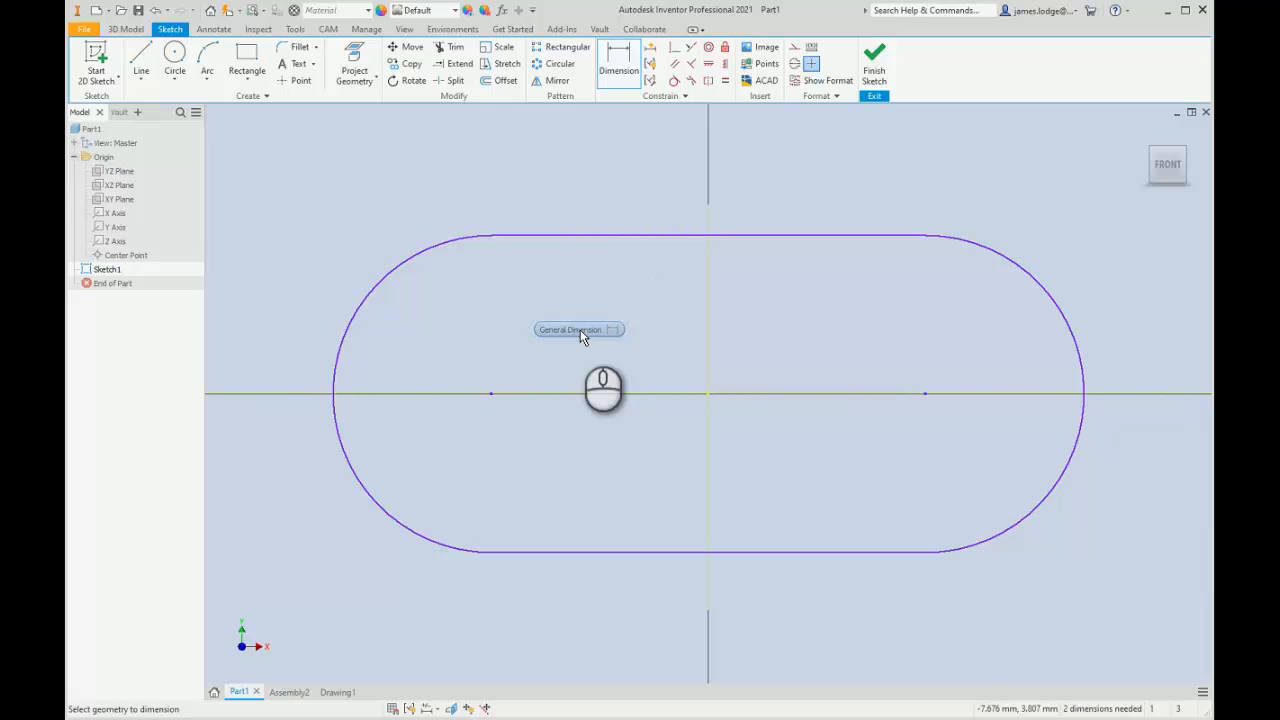
pyautogui.click(490, 393)
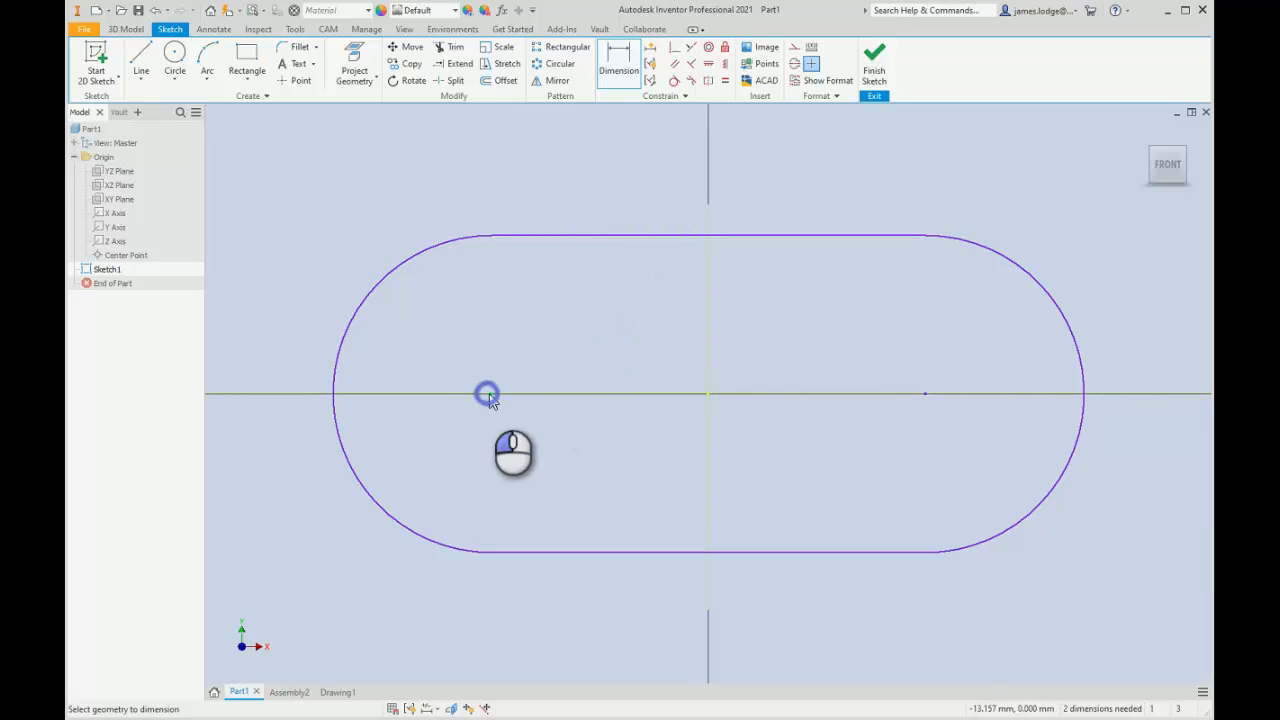
pyautogui.click(926, 395)
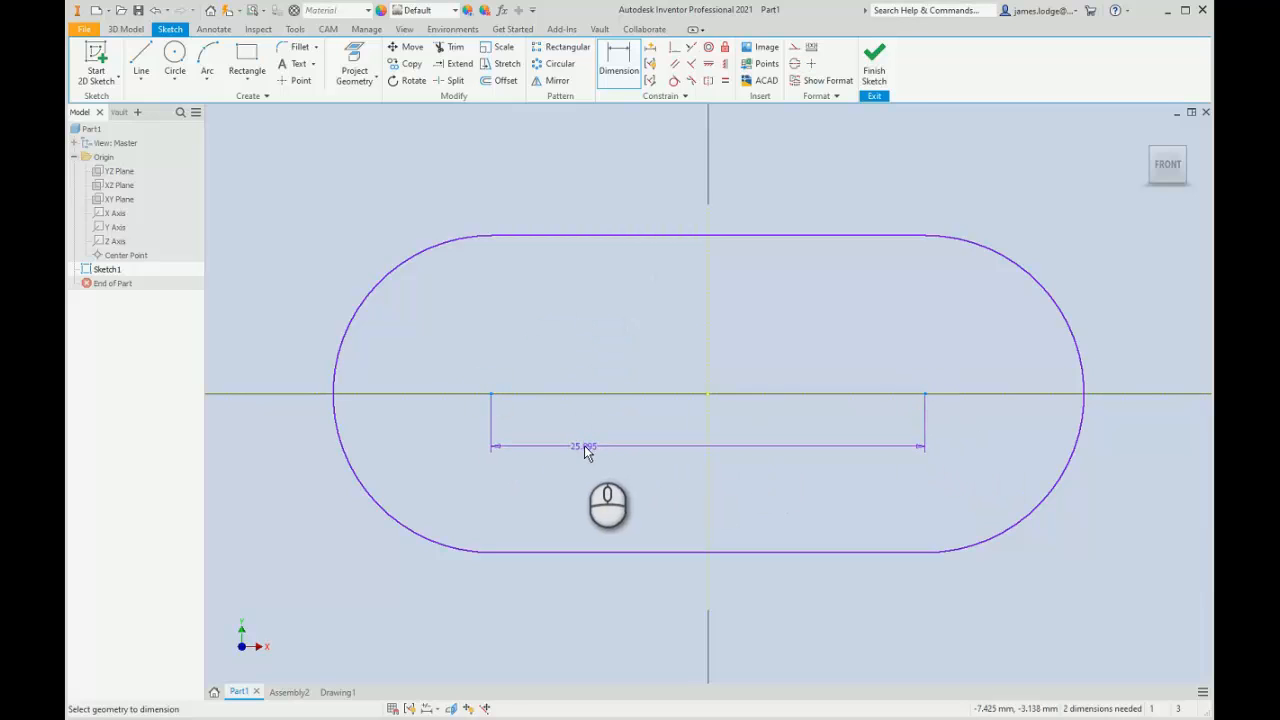
pyautogui.click(584, 446)
pyautogui.write('30')
pyautogui.press('Return')
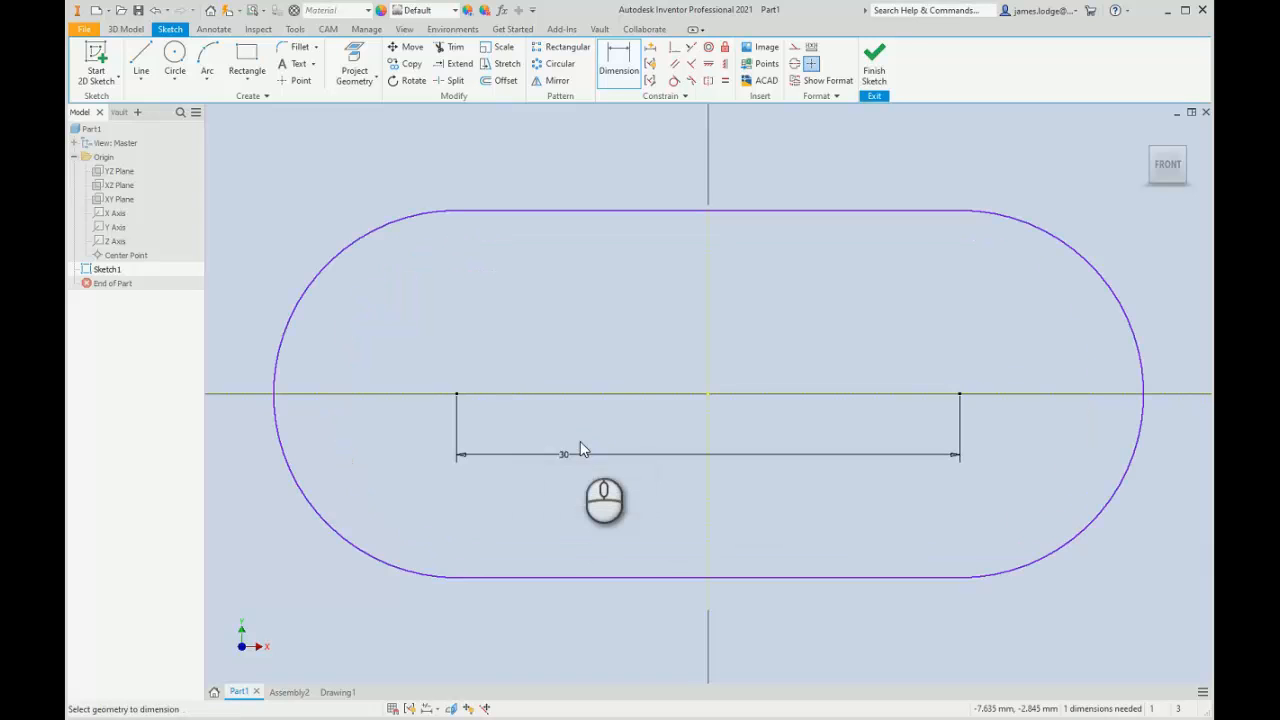
# Dimension the slot's left arc with a 10 mm radius and finish the sketch.
pyautogui.click(334, 254)
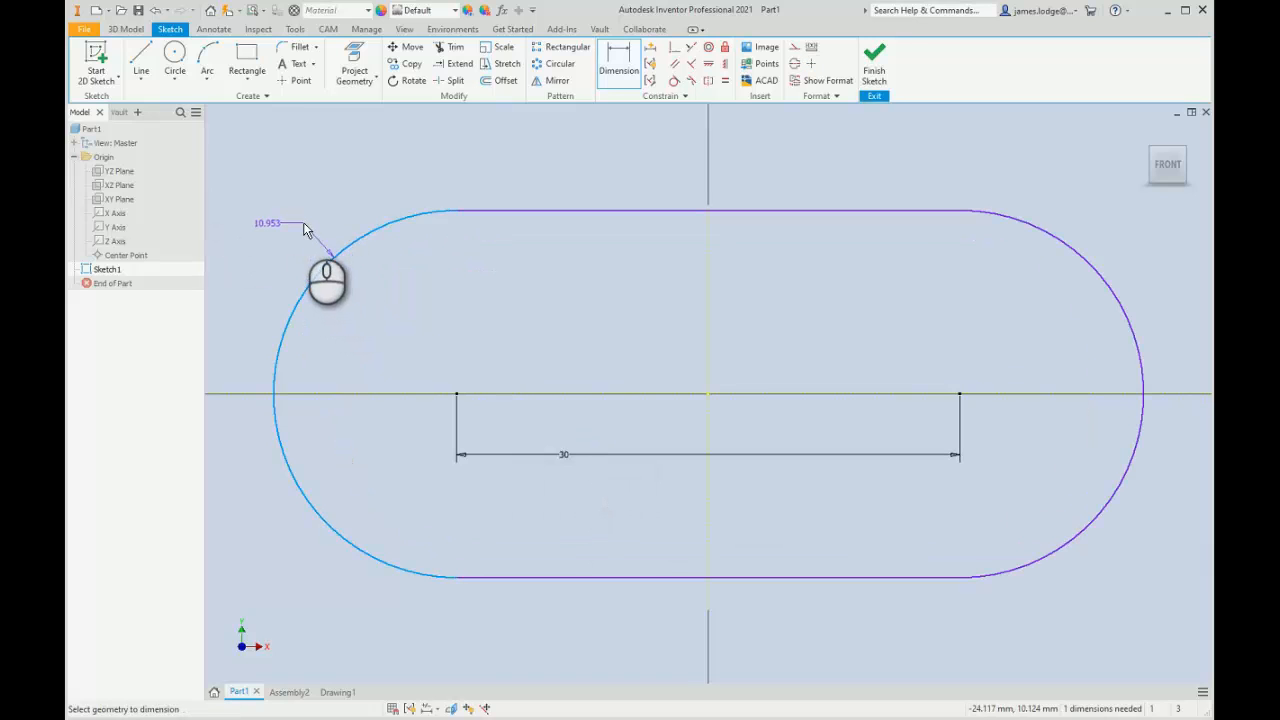
pyautogui.click(312, 227)
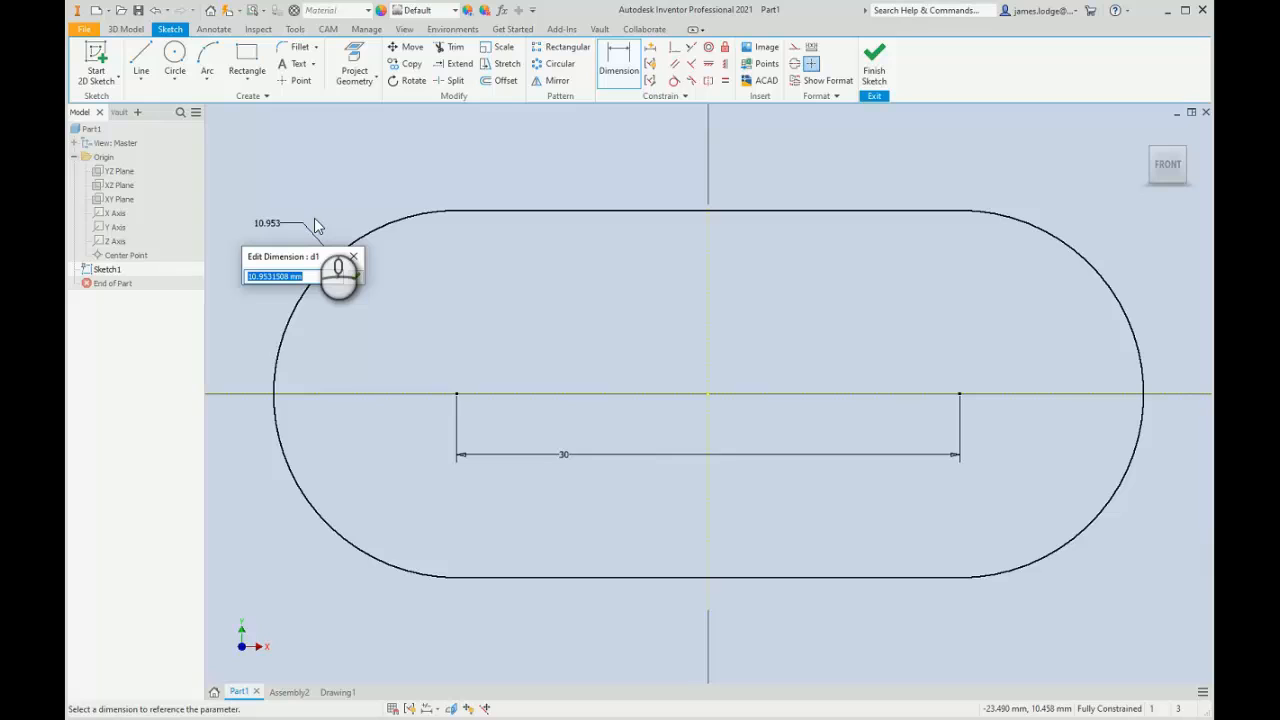
pyautogui.write('10')
pyautogui.press('Return')
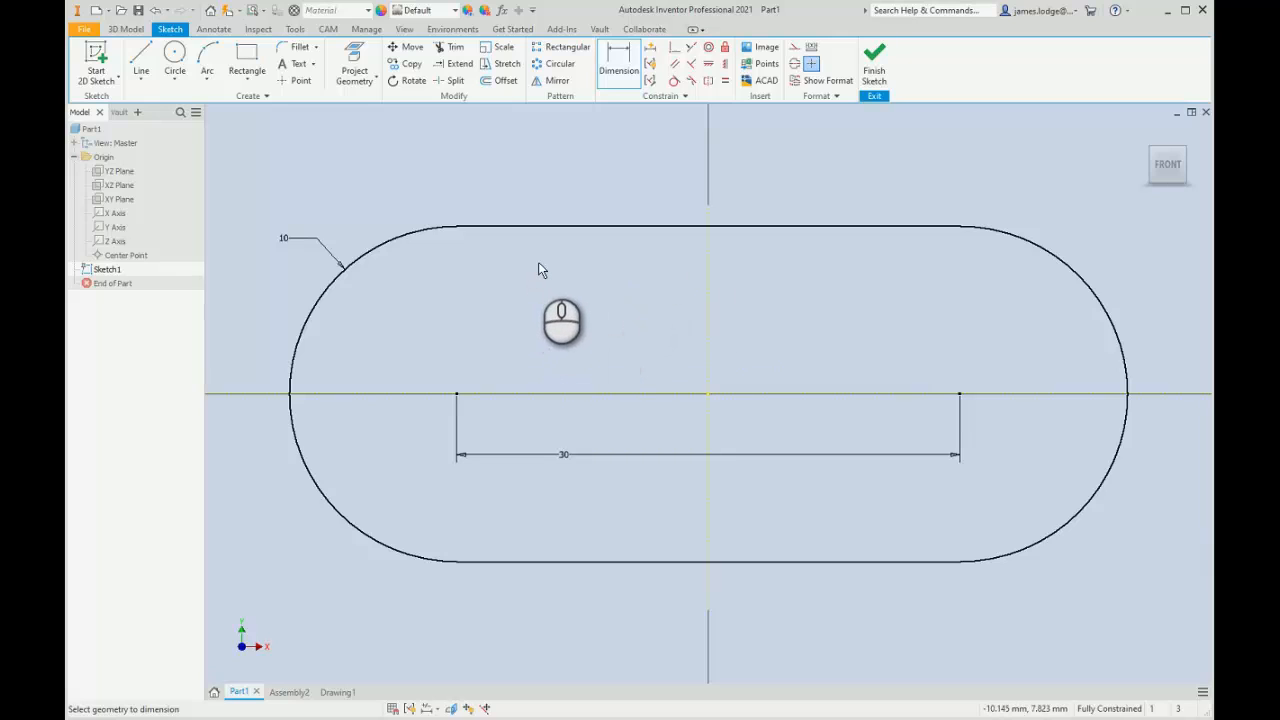
pyautogui.moveTo(538, 262); pyautogui.dragTo(538, 331, button='right')
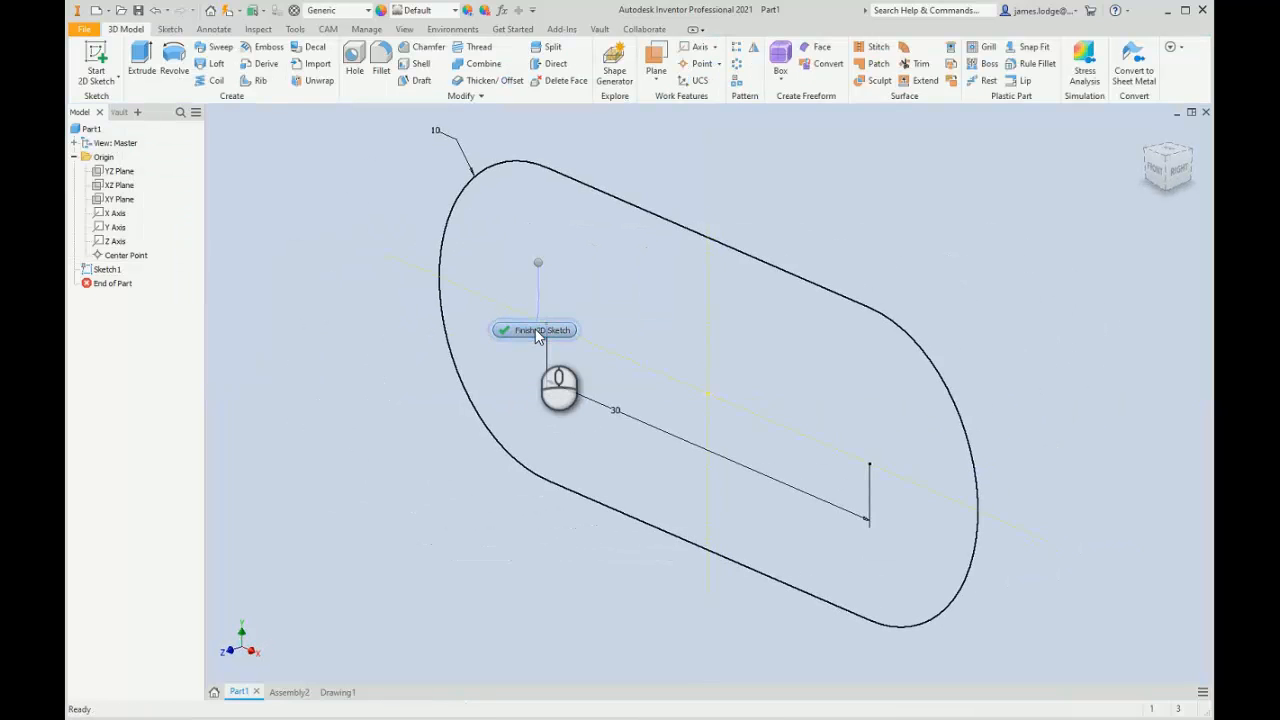
# Extrude the slot profile 10 mm in the default direction with no taper.
pyautogui.rightClick(337, 347)
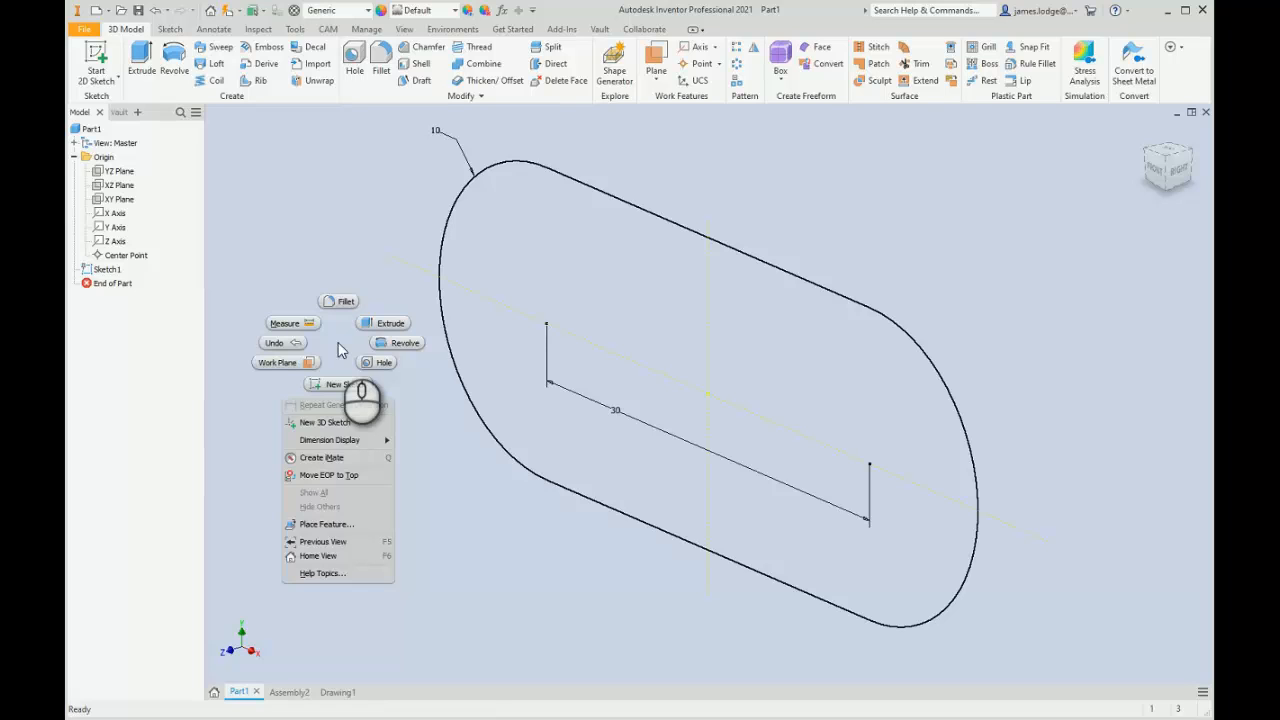
pyautogui.click(606, 590)
pyautogui.moveTo(351, 553); pyautogui.dragTo(421, 466, button='right')
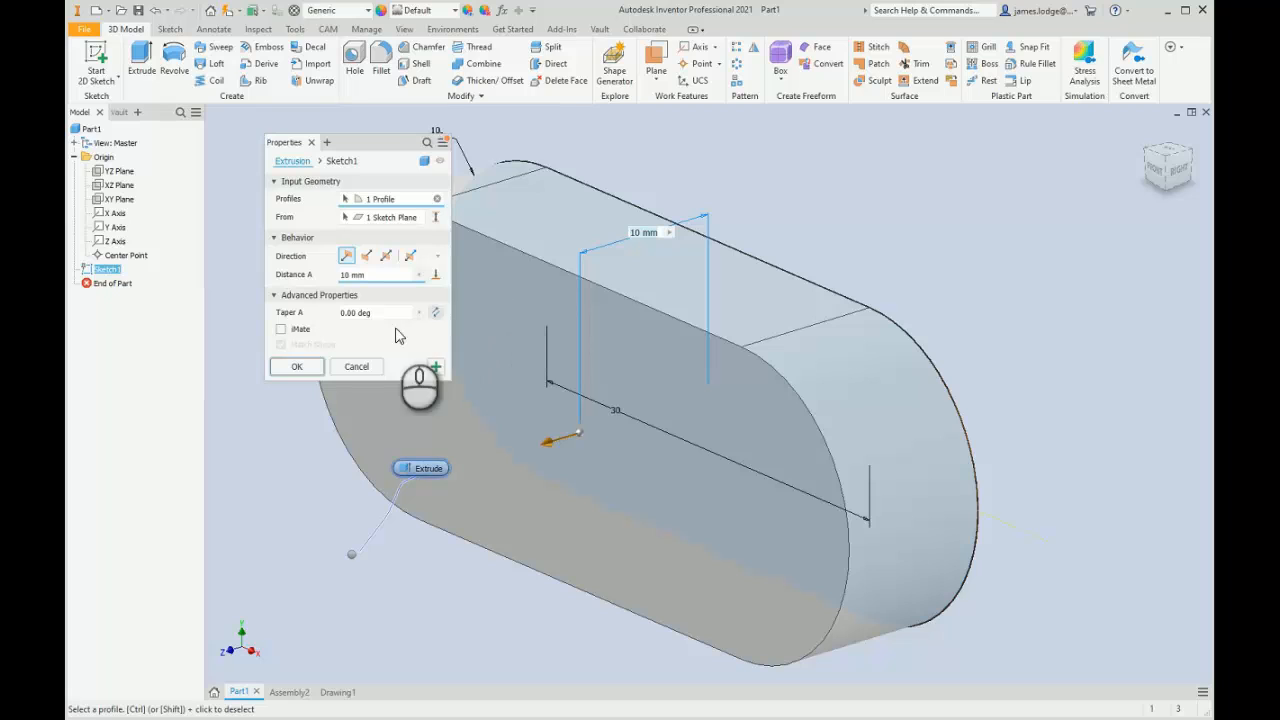
pyautogui.moveTo(249, 502); pyautogui.dragTo(354, 519, button='right')
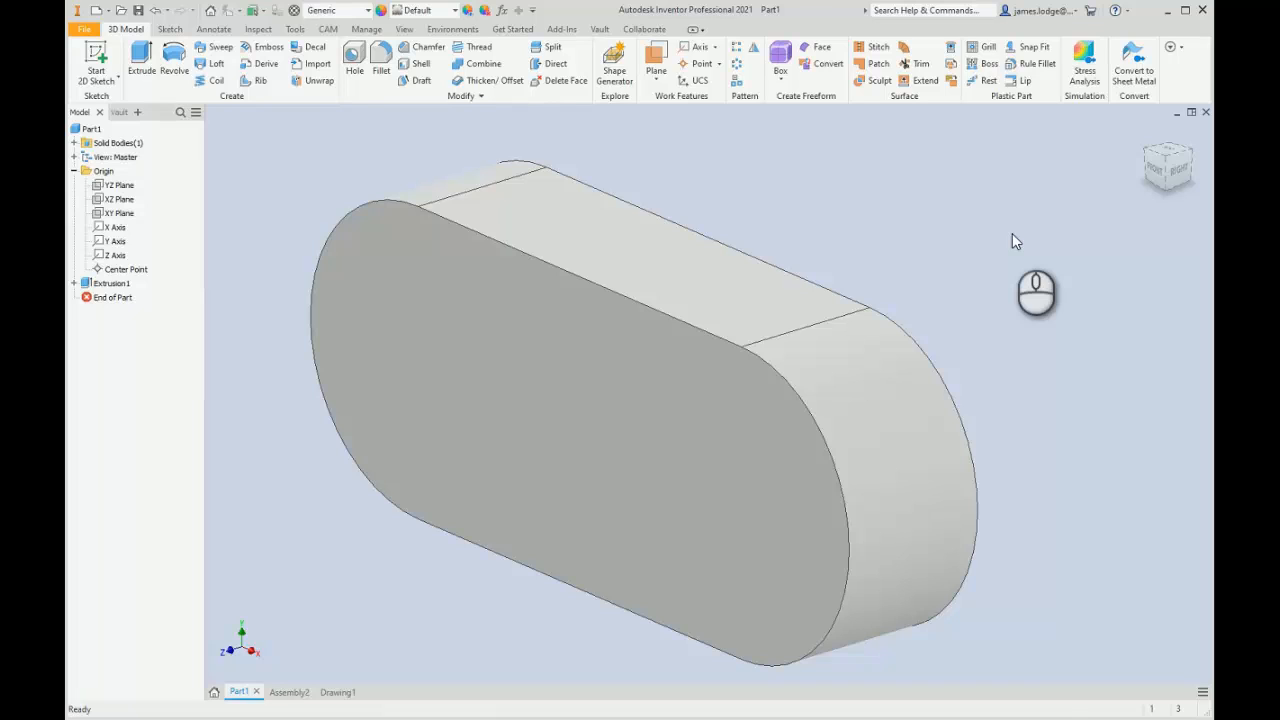
pyautogui.moveTo(948, 198); pyautogui.dragTo(955, 178, button='middle')
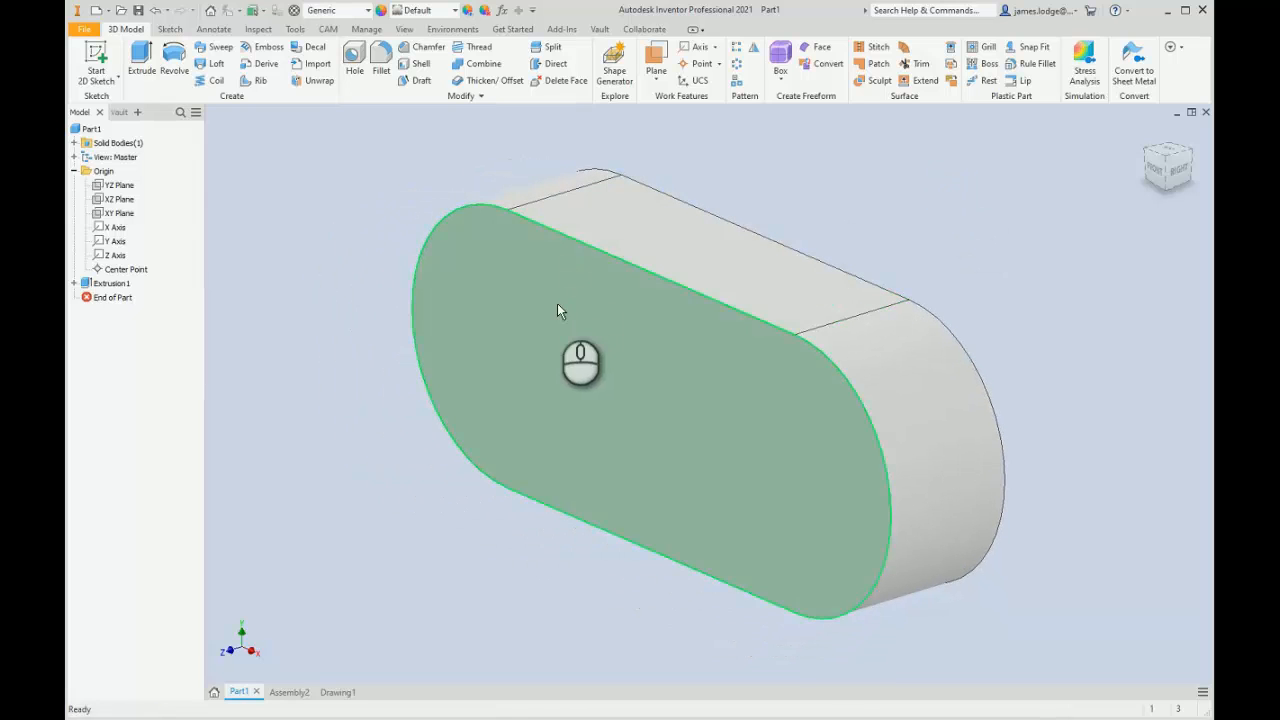
# Switch to Assembly2 and examine the marking menu commands offered in the assembly environment.
pyautogui.click(290, 692)
pyautogui.rightClick(645, 299)
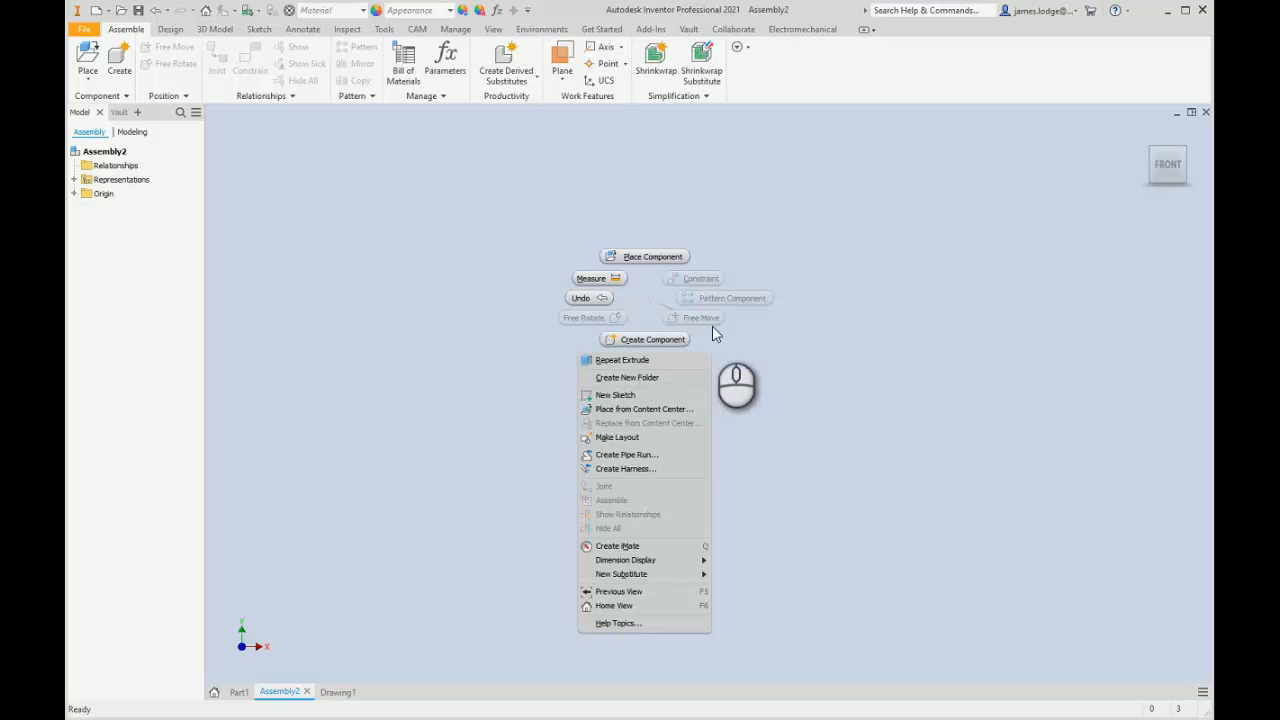
pyautogui.click(903, 340)
# Switch to Drawing1 and examine the marking menu commands offered in the drawing environment.
pyautogui.click(336, 693)
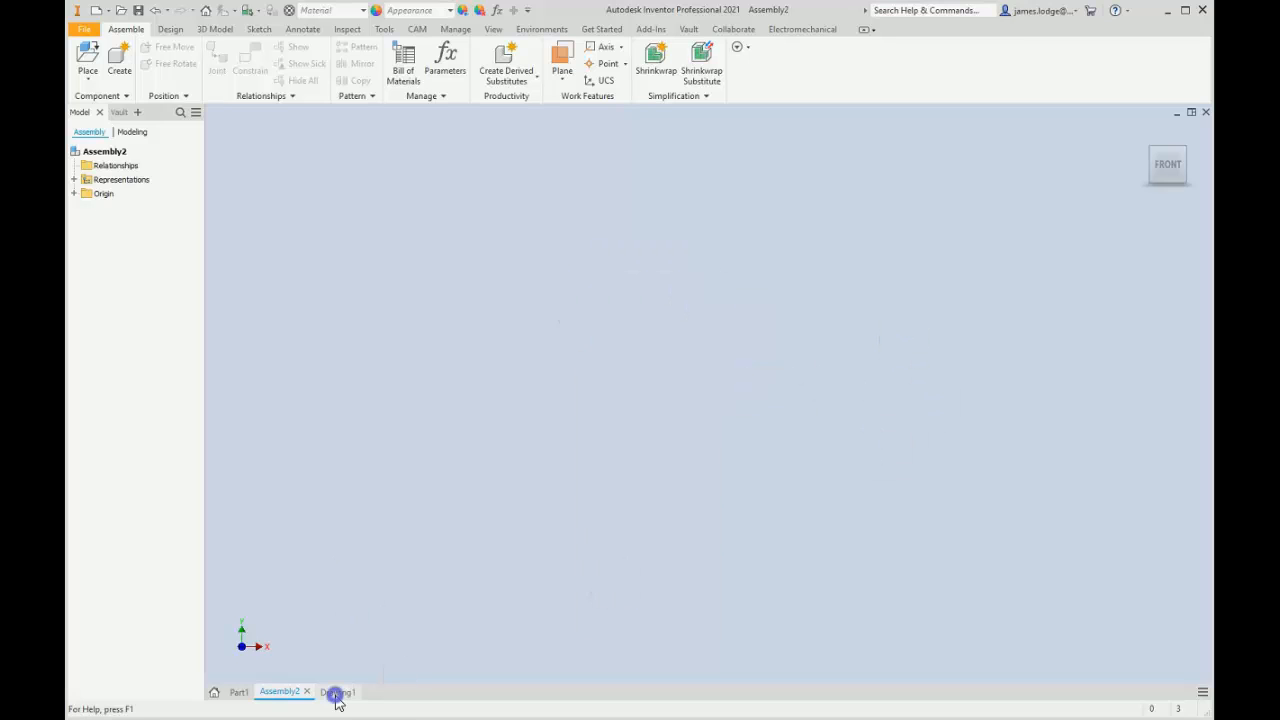
pyautogui.rightClick(653, 318)
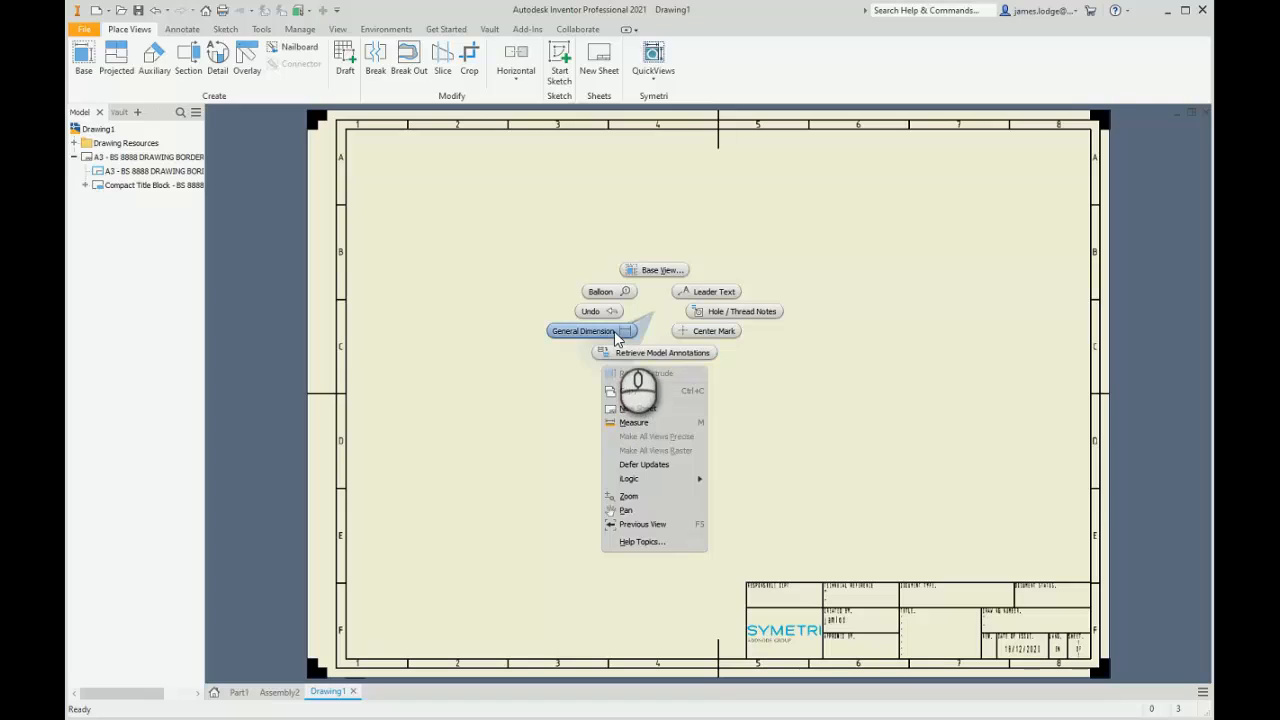
pyautogui.click(377, 297)
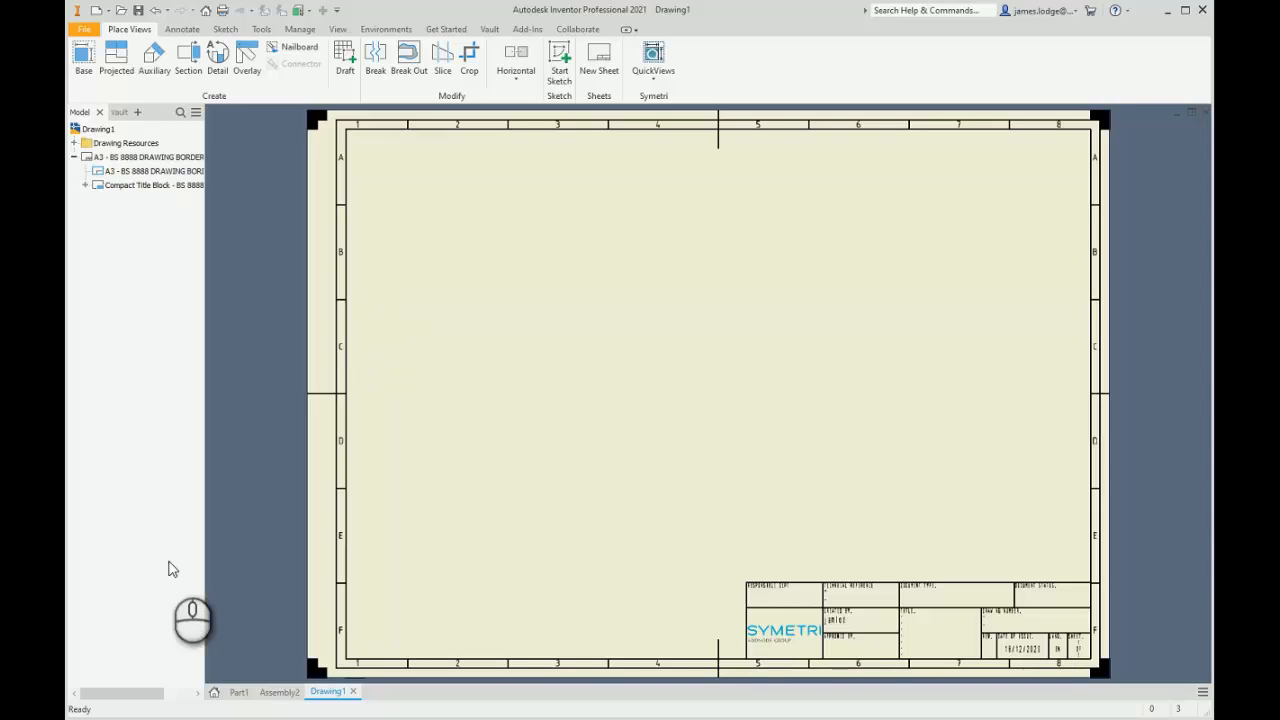
# Go to the home page and open the marking menu customization settings.
pyautogui.click(237, 693)
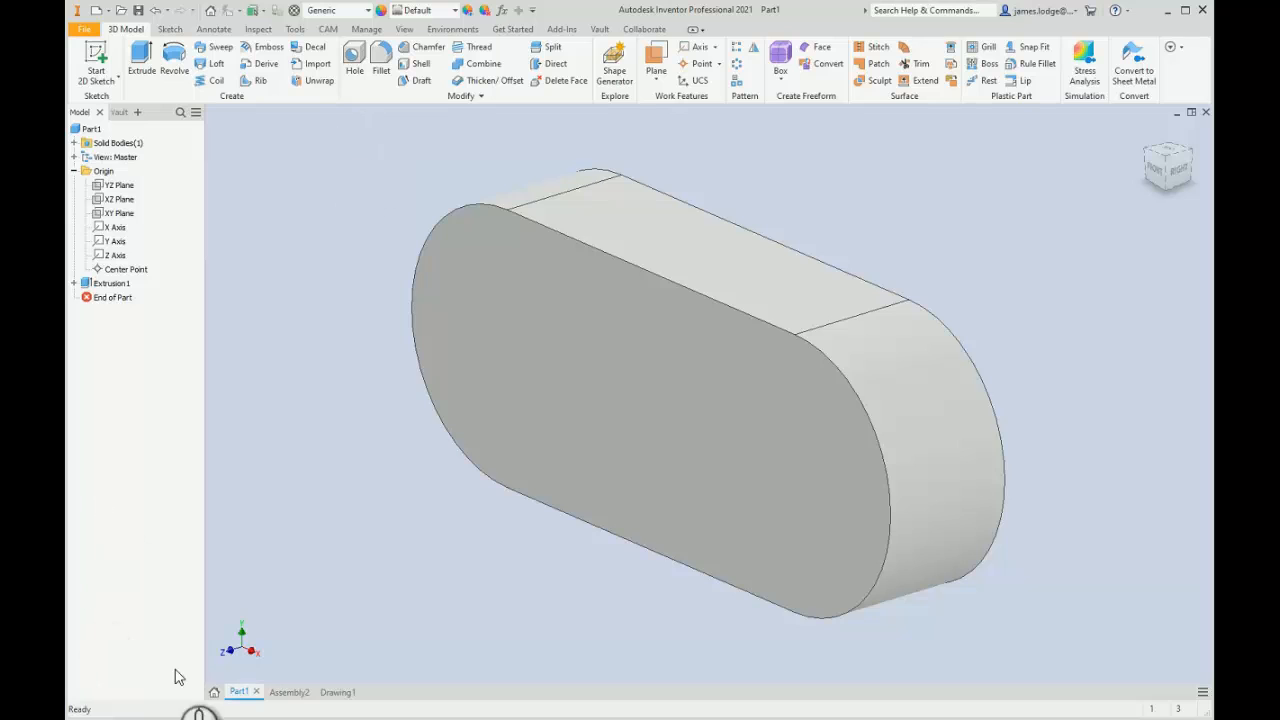
pyautogui.click(213, 692)
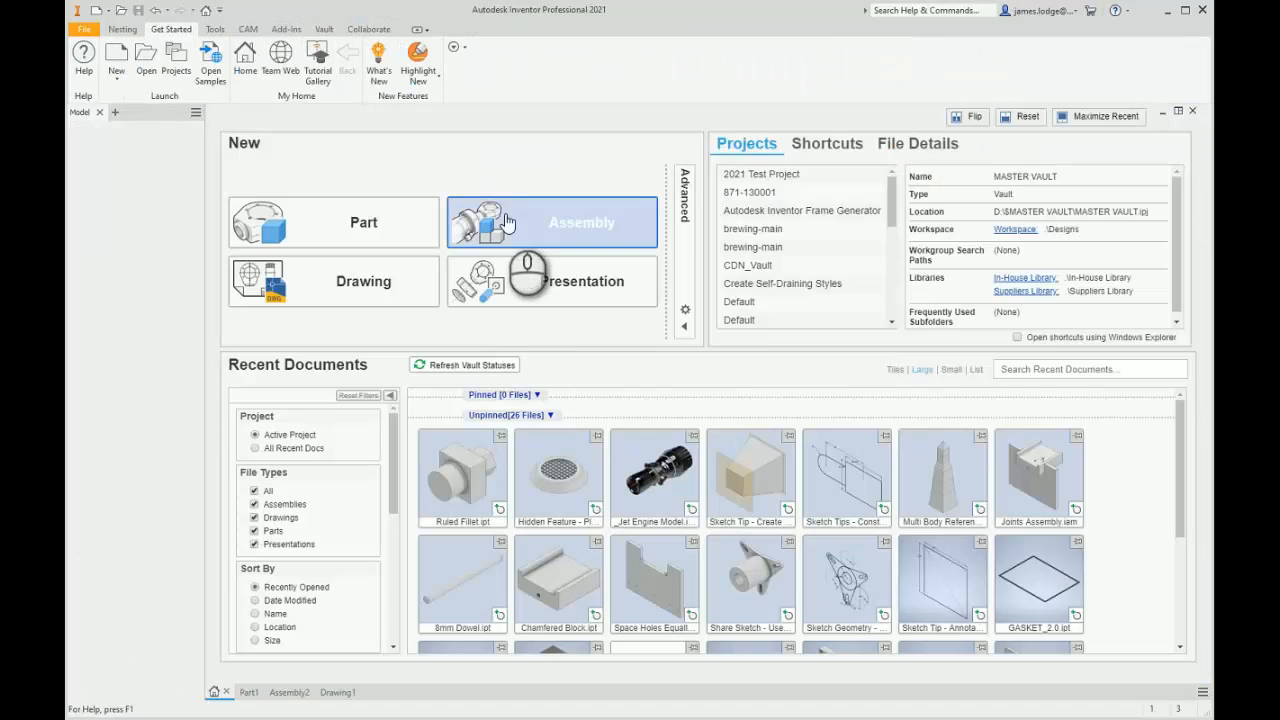
pyautogui.click(218, 29)
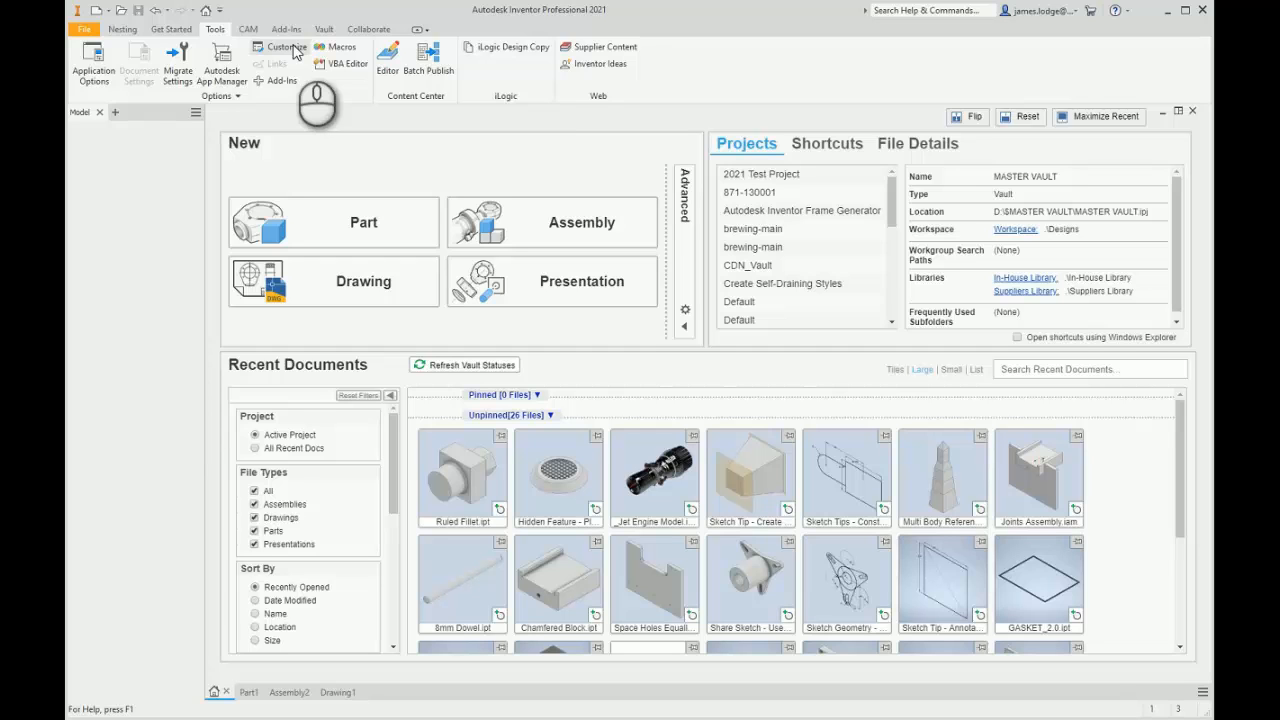
pyautogui.click(285, 47)
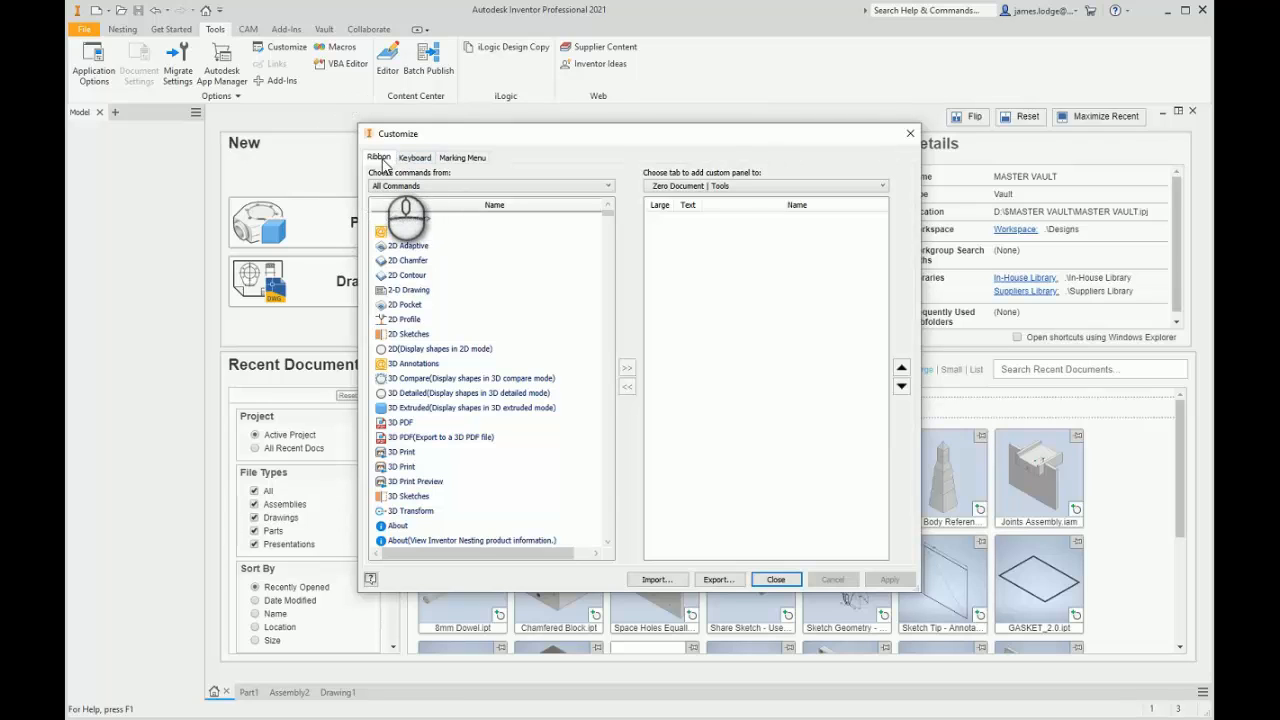
pyautogui.click(467, 159)
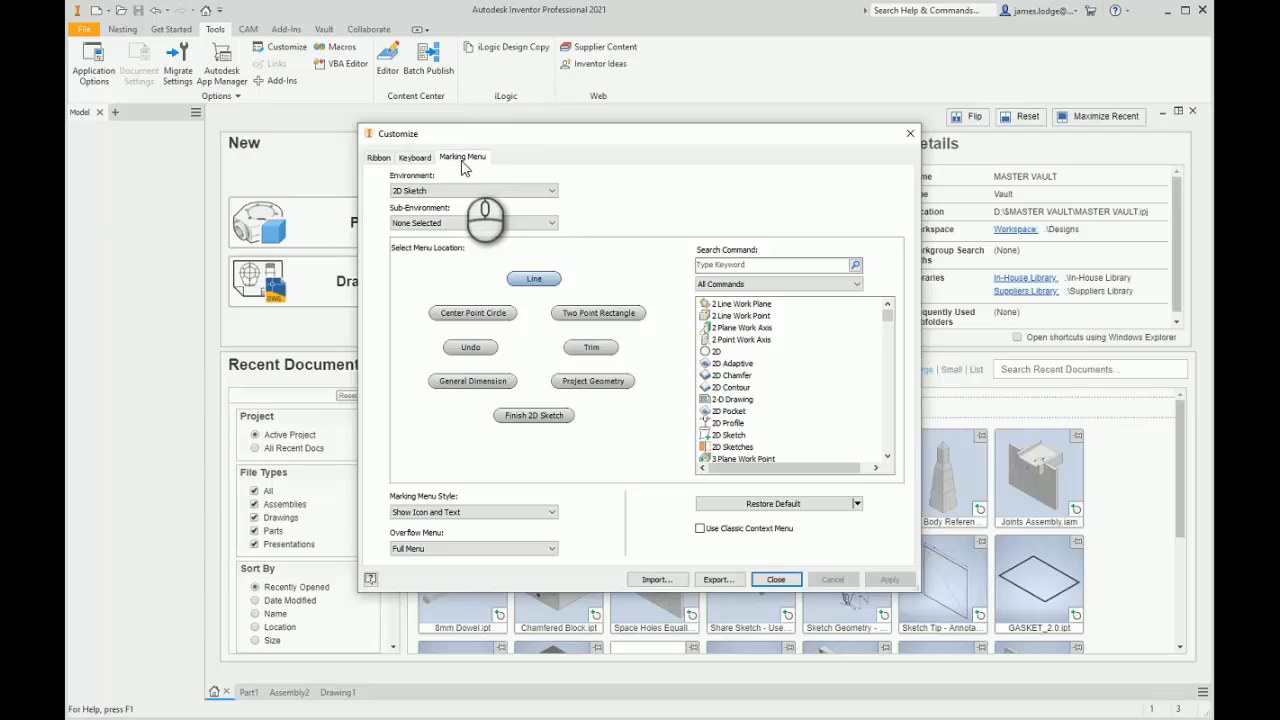
# Examine the commands assignable to the 2D Sketch marking menu and the keyboard and ribbon customization settings.
pyautogui.scroll(-2, 800, 323)
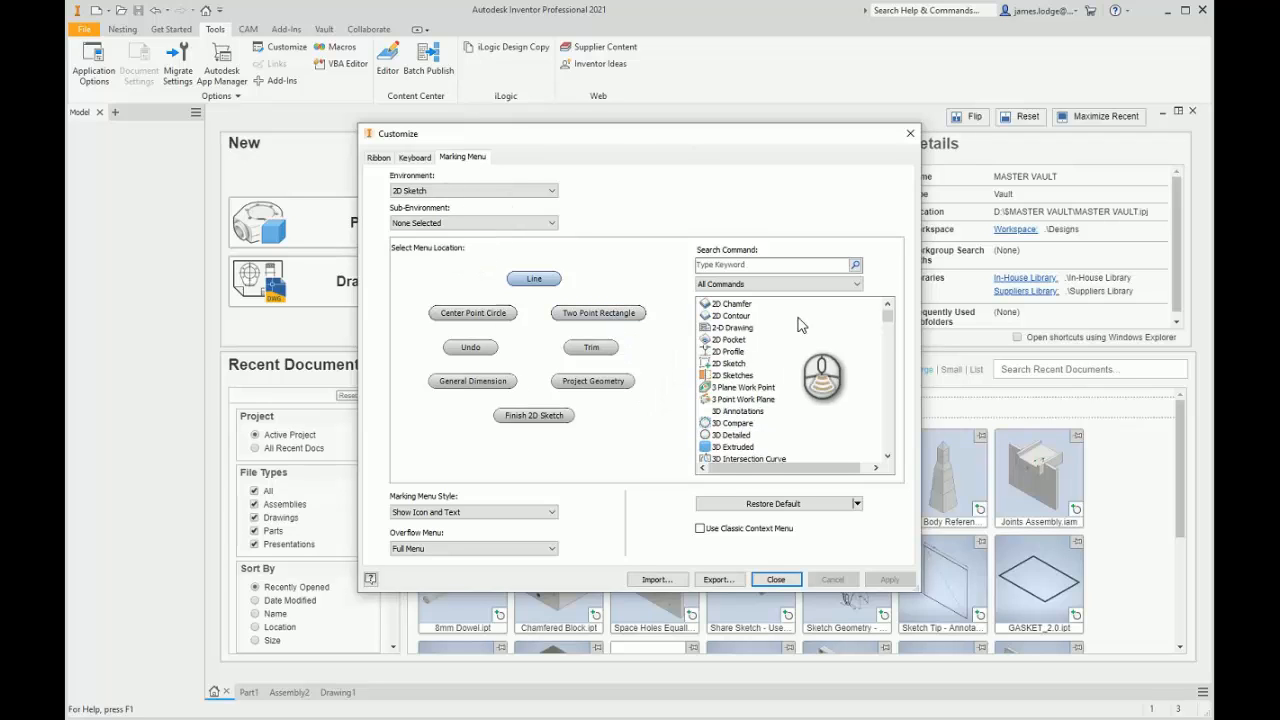
pyautogui.scroll(3, 718, 395)
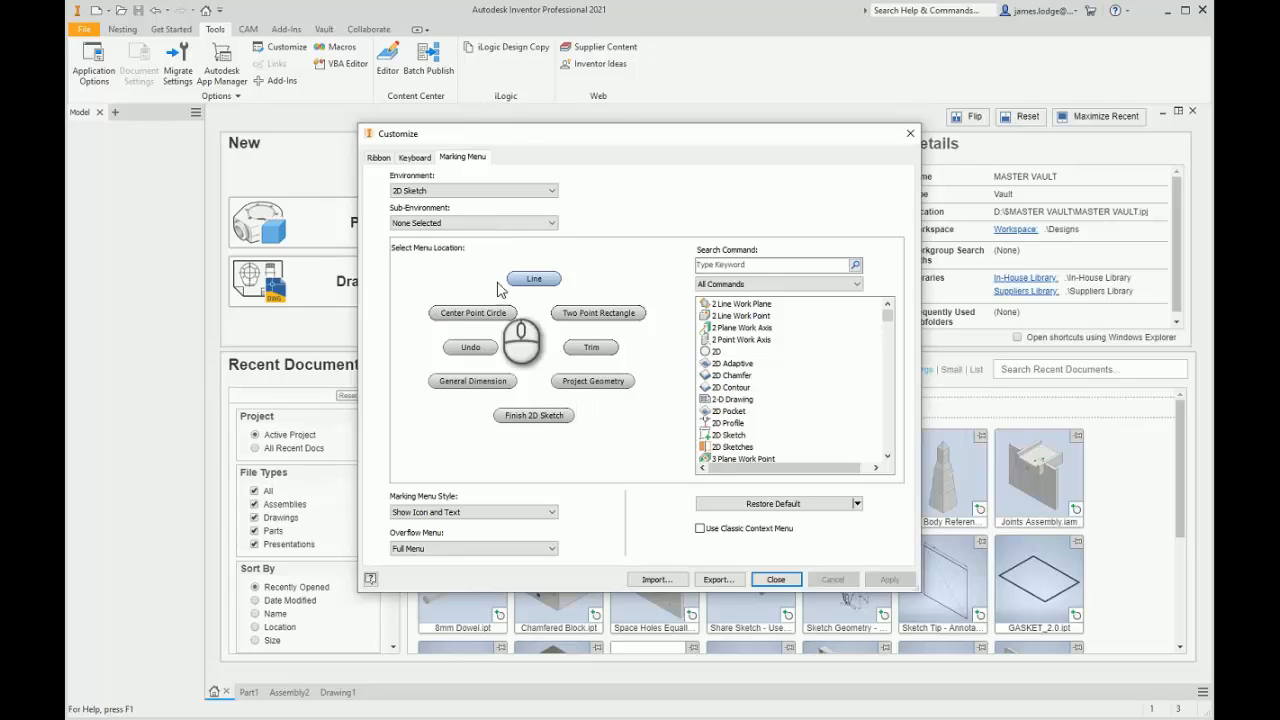
pyautogui.click(415, 158)
pyautogui.click(378, 158)
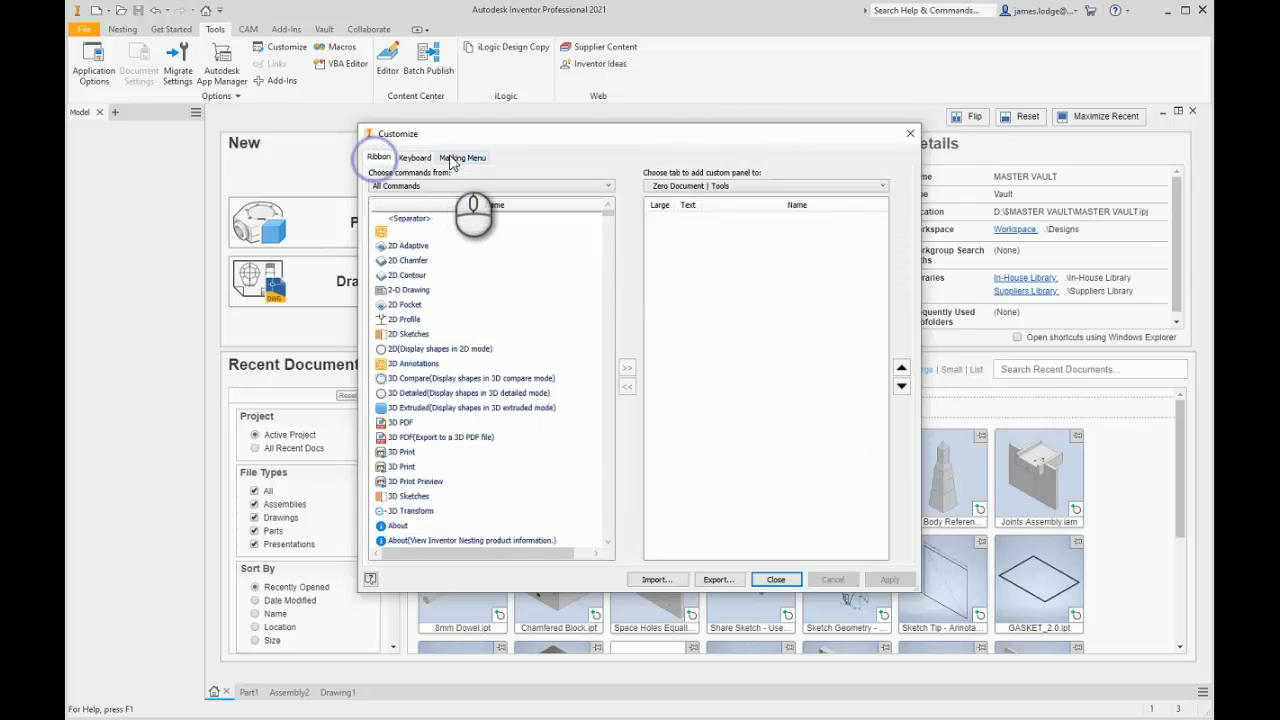
pyautogui.click(461, 157)
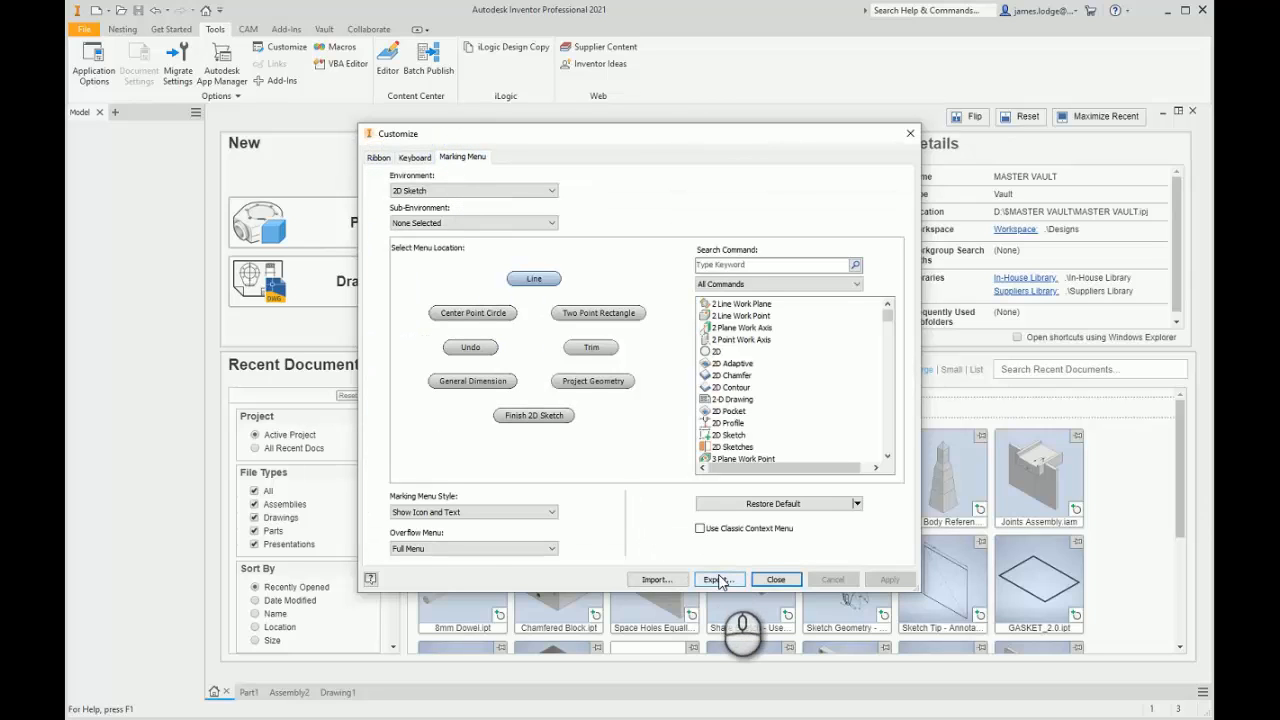
pyautogui.press('ctrl')
pyautogui.press('ctrl')
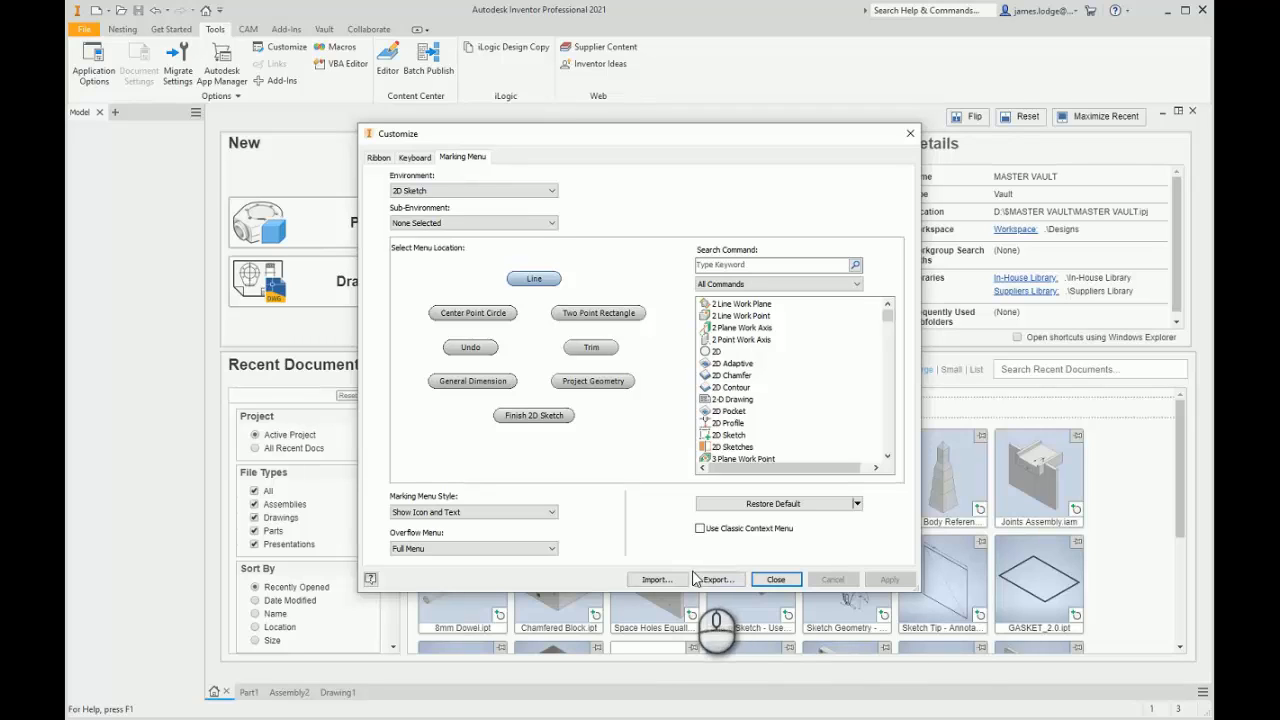
pyautogui.press('ctrl')
pyautogui.press('ctrl')
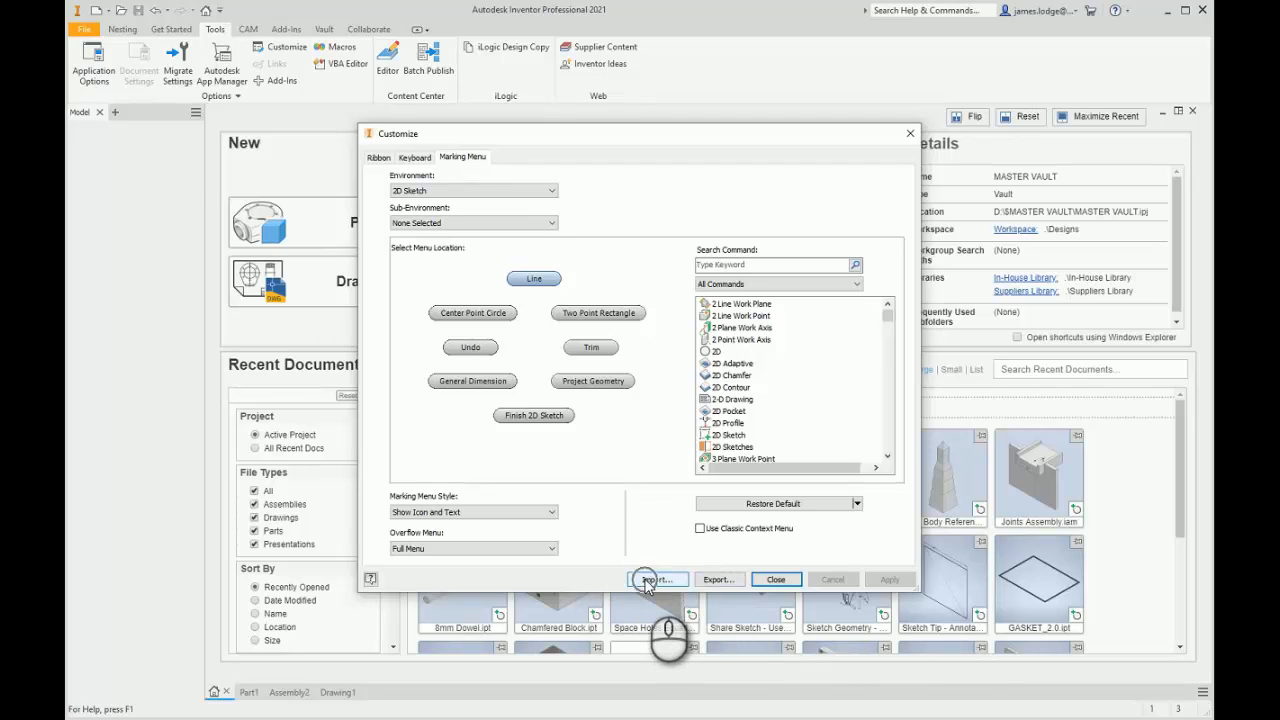